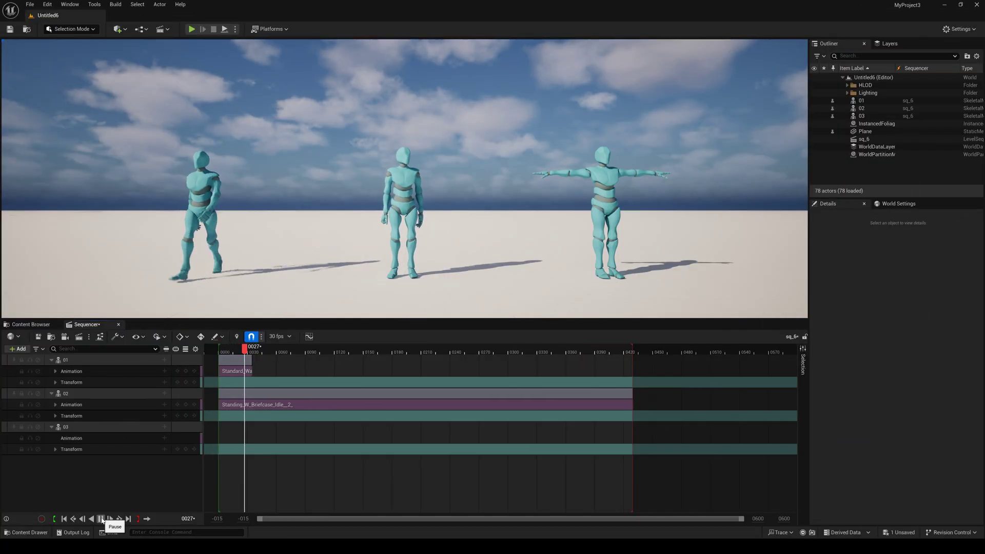
{"action": "left_click", "coordinate": [101, 520]}
Stretch track 01's Standard_Walk section to frame 430 and replay to check it against the briefcase idle.
{"action": "left_click", "coordinate": [64, 519]}
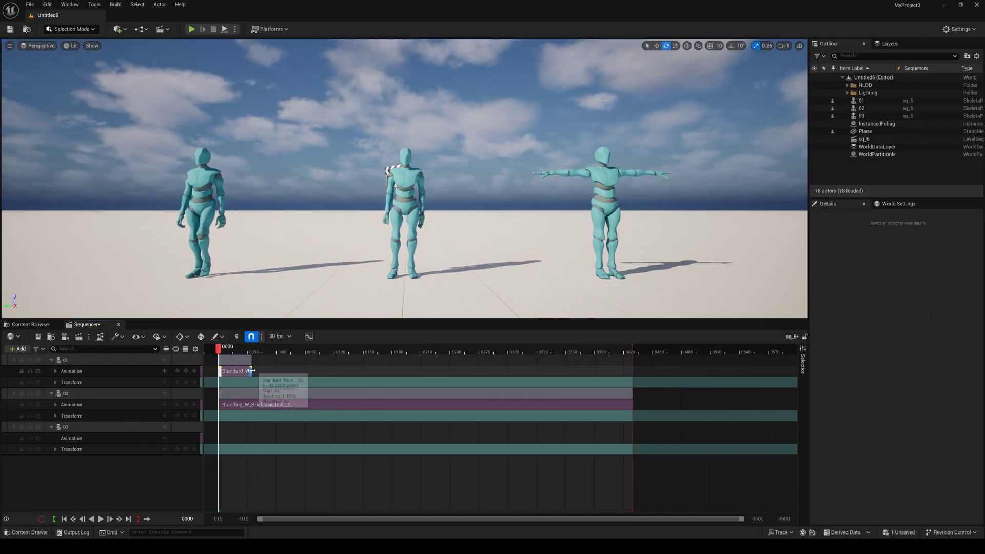
{"action": "left_click_drag", "start_coordinate": [252, 371], "coordinate": [633, 383]}
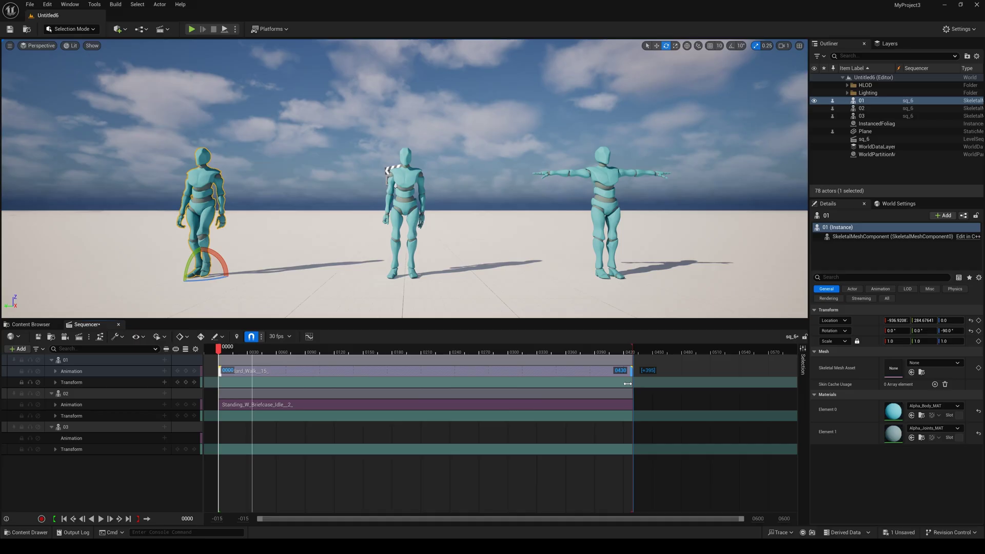
{"action": "left_click", "coordinate": [101, 520]}
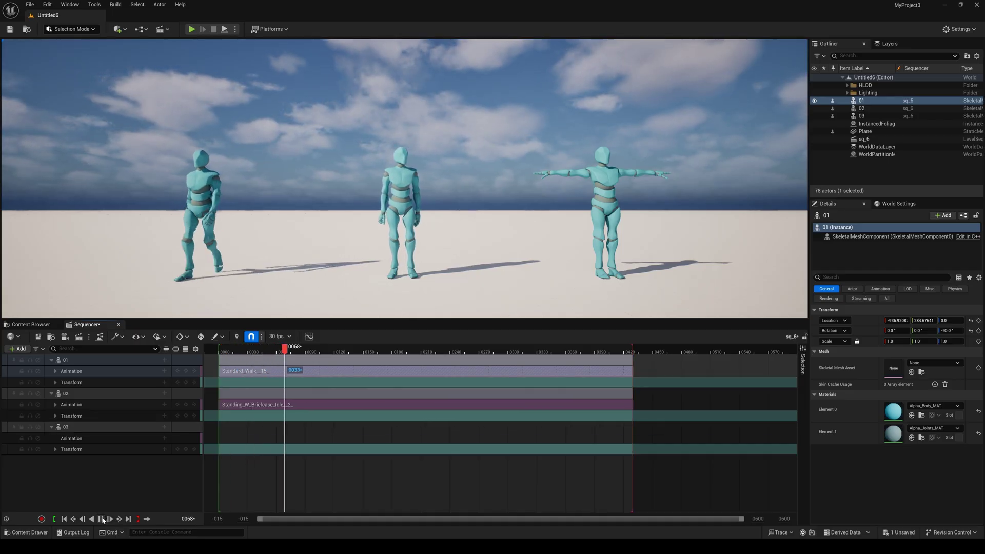
{"action": "left_click", "coordinate": [100, 520]}
{"action": "left_click", "coordinate": [579, 403]}
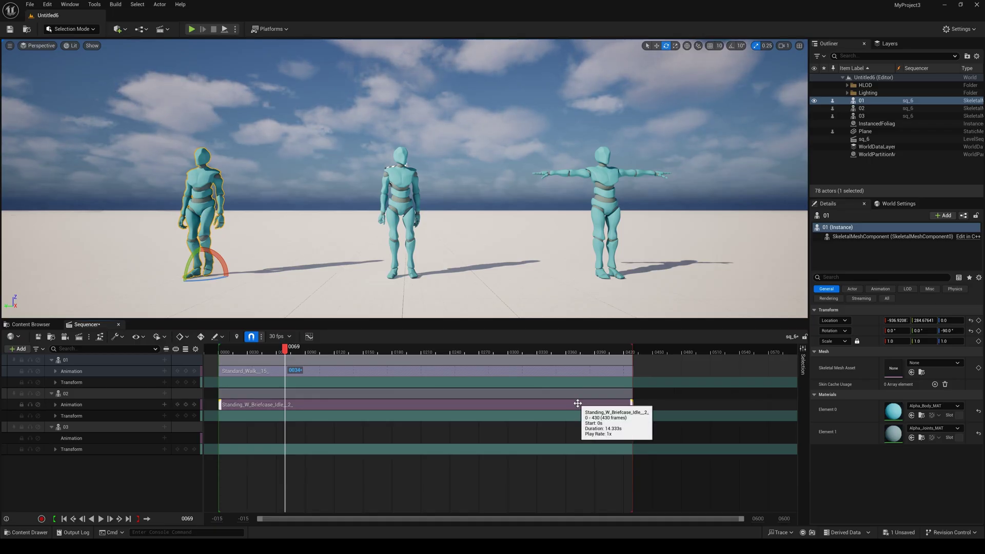
Bake track 01's animation as walk_new2 in mixamo4 and export it as an animation sequence.
{"action": "left_click", "coordinate": [150, 361]}
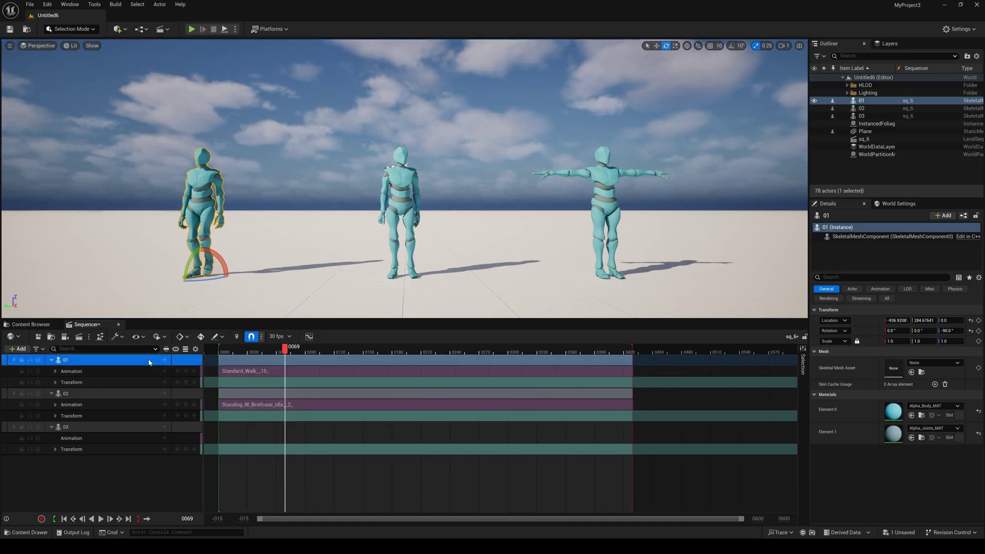
{"action": "right_click", "coordinate": [150, 361]}
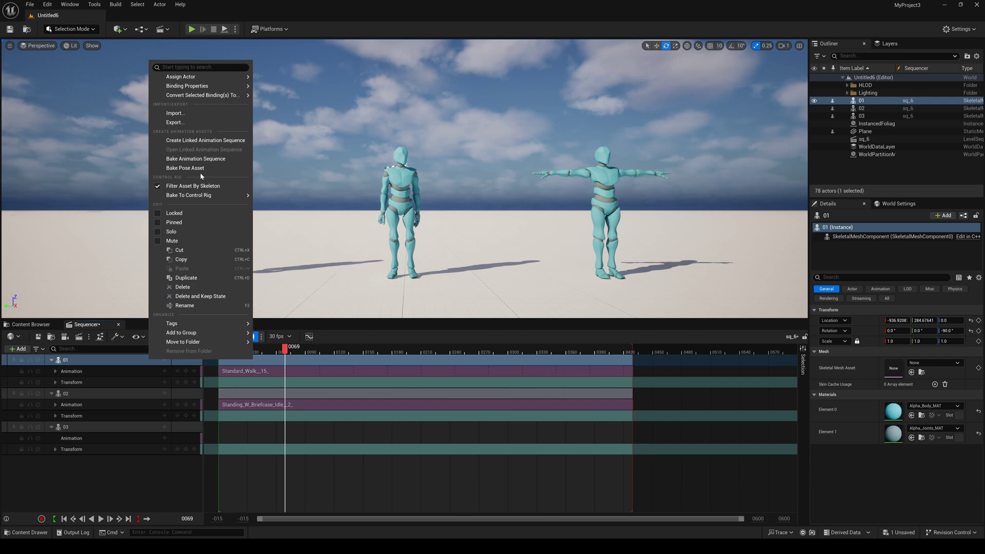
{"action": "left_click", "coordinate": [196, 159]}
{"action": "type", "text": "walk_new2"}
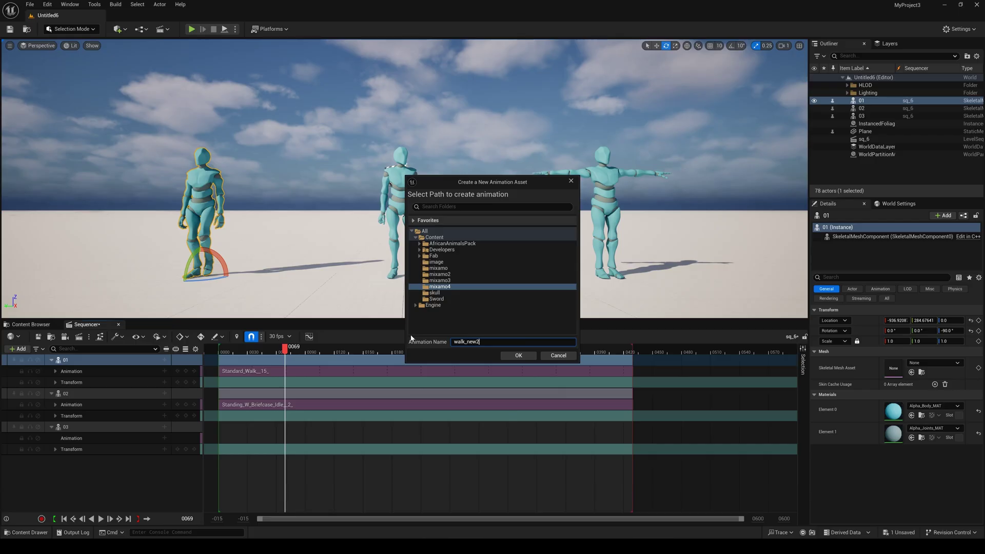
{"action": "left_click", "coordinate": [519, 355]}
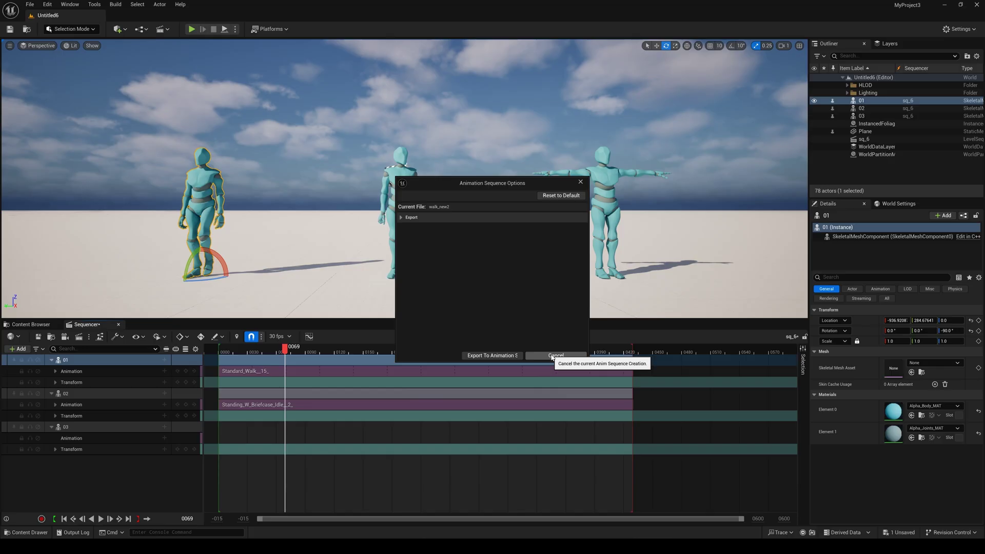
{"action": "left_click", "coordinate": [481, 355]}
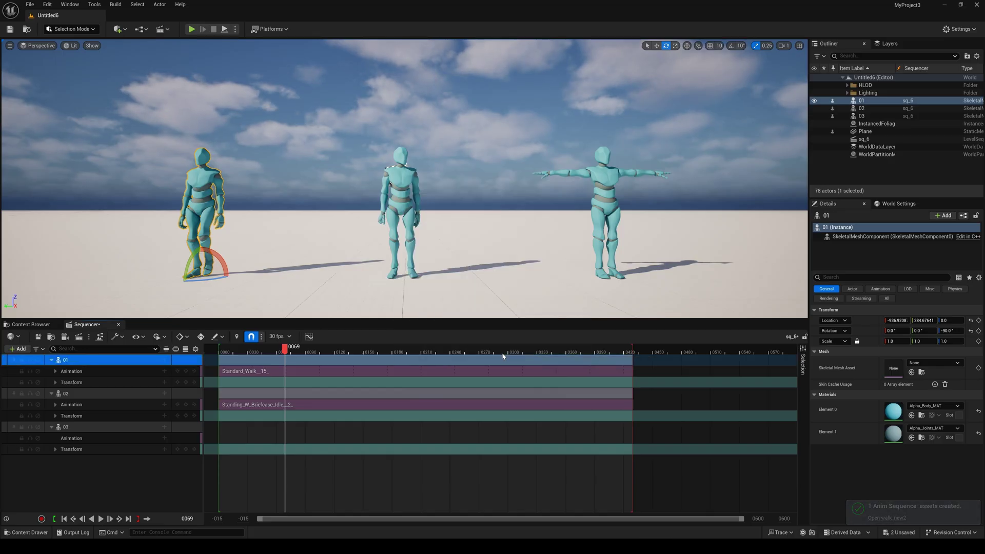
In mixamo4, create Animation Blueprint NewAnimBlueprint1 using T-Pose_7_Skeleton, keeping the default name.
{"action": "left_click", "coordinate": [35, 325]}
{"action": "scroll", "coordinate": [470, 472], "scroll_direction": "down", "scroll_amount": 1}
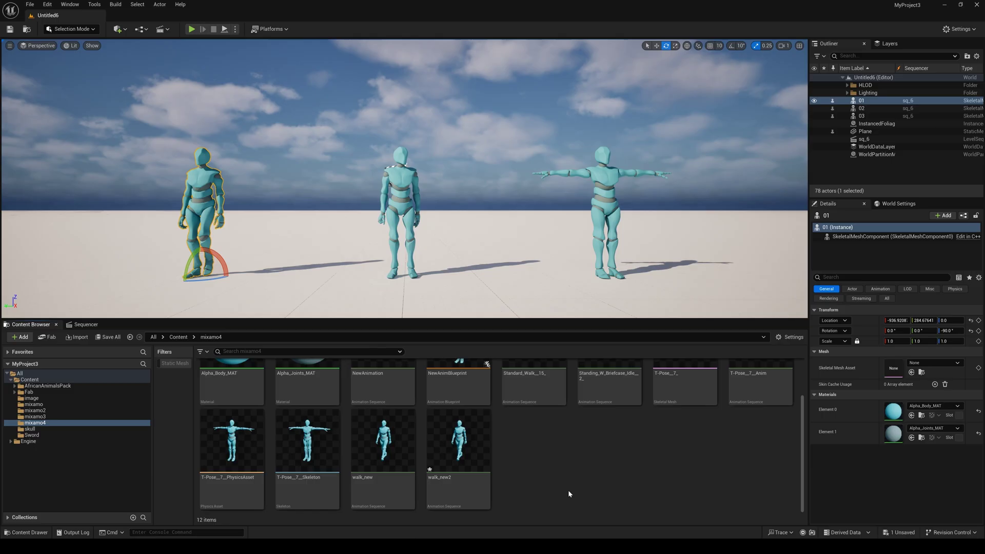
{"action": "scroll", "coordinate": [540, 456], "scroll_direction": "up", "scroll_amount": 1}
{"action": "scroll", "coordinate": [545, 474], "scroll_direction": "down", "scroll_amount": 1}
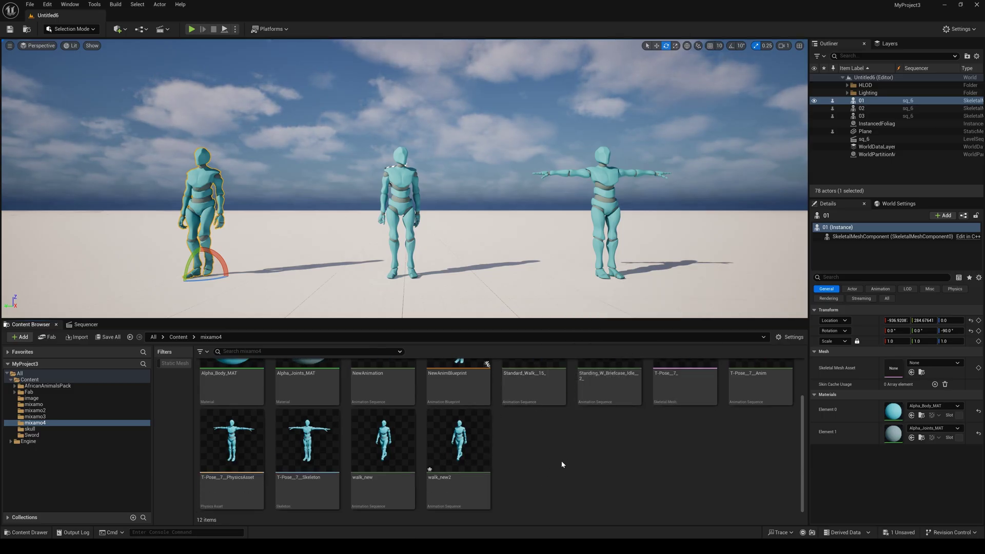
{"action": "right_click", "coordinate": [573, 444]}
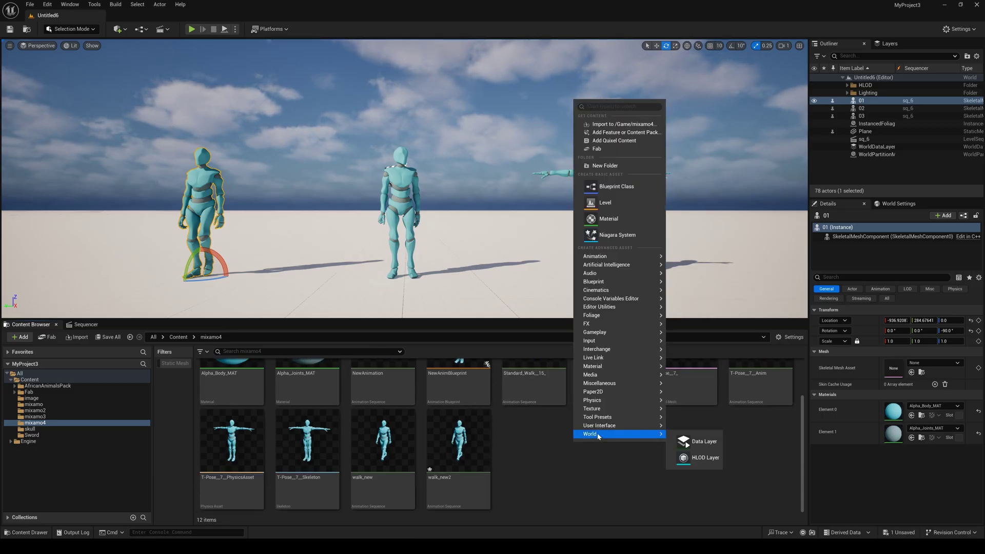
{"action": "mouse_move", "coordinate": [616, 257]}
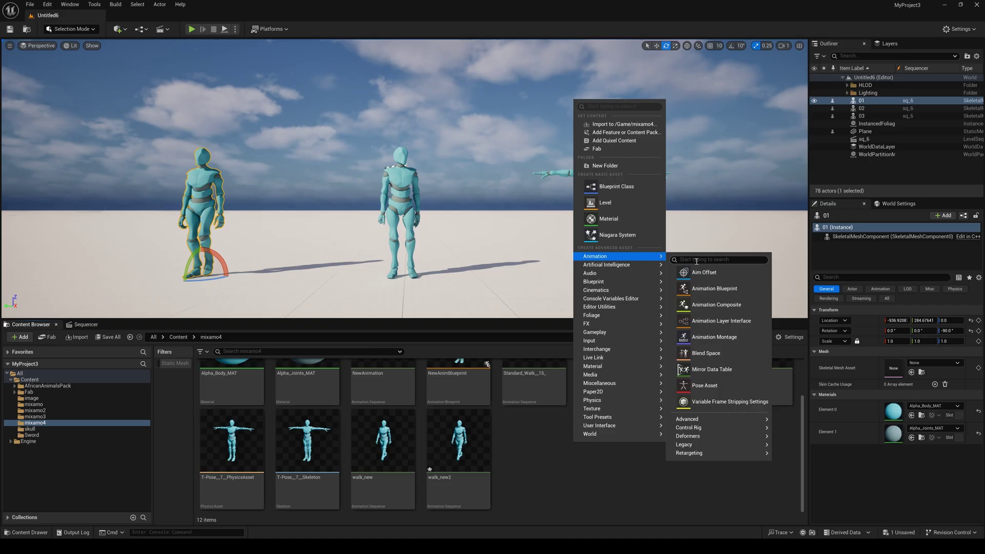
{"action": "left_click", "coordinate": [716, 289]}
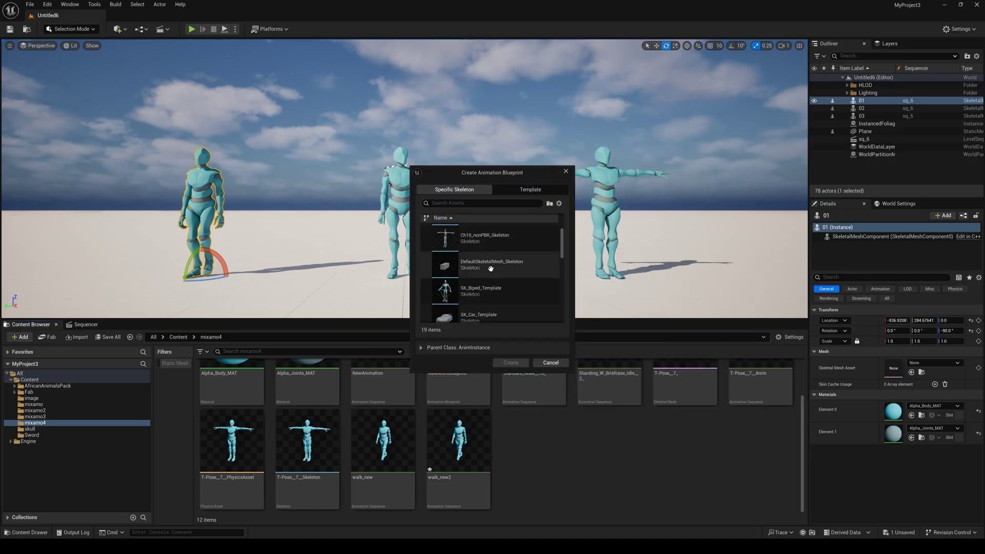
{"action": "scroll", "coordinate": [490, 268], "scroll_direction": "down", "scroll_amount": 2}
{"action": "scroll", "coordinate": [492, 267], "scroll_direction": "down", "scroll_amount": 2}
{"action": "scroll", "coordinate": [497, 264], "scroll_direction": "down", "scroll_amount": 2}
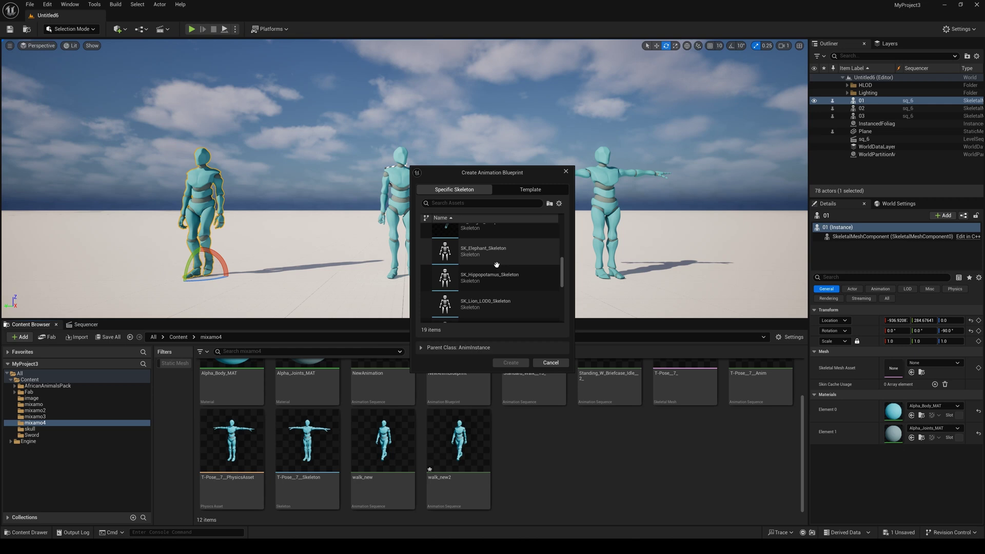
{"action": "scroll", "coordinate": [496, 266], "scroll_direction": "down", "scroll_amount": 1}
{"action": "scroll", "coordinate": [508, 274], "scroll_direction": "down", "scroll_amount": 1}
{"action": "scroll", "coordinate": [519, 280], "scroll_direction": "down", "scroll_amount": 1}
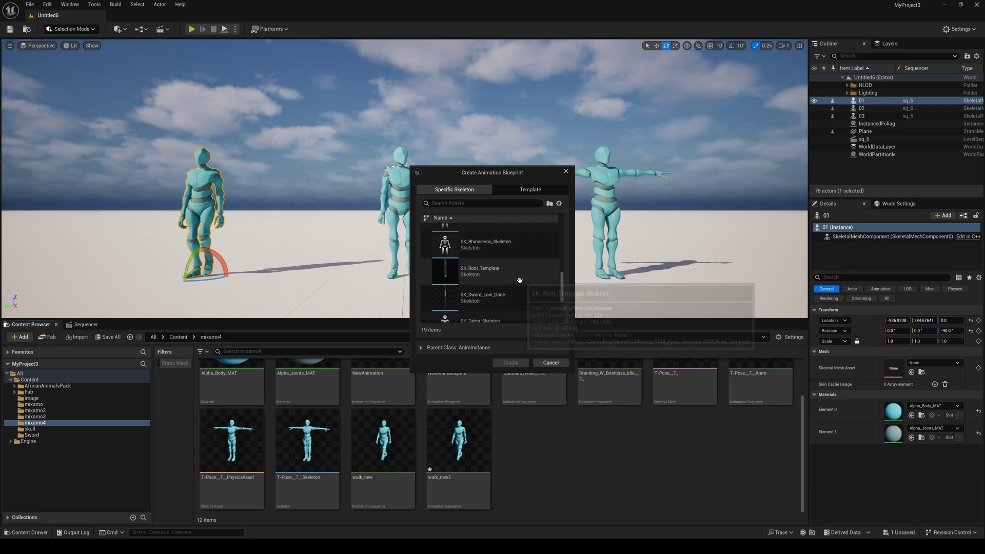
{"action": "scroll", "coordinate": [519, 280], "scroll_direction": "down", "scroll_amount": 2}
{"action": "scroll", "coordinate": [520, 281], "scroll_direction": "down", "scroll_amount": 1}
{"action": "scroll", "coordinate": [519, 280], "scroll_direction": "down", "scroll_amount": 1}
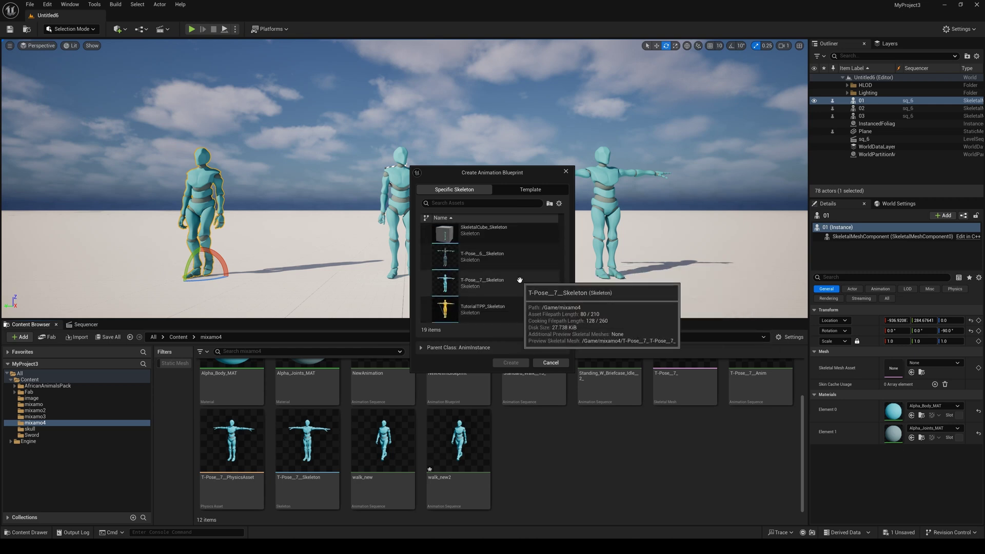
{"action": "left_click", "coordinate": [503, 283]}
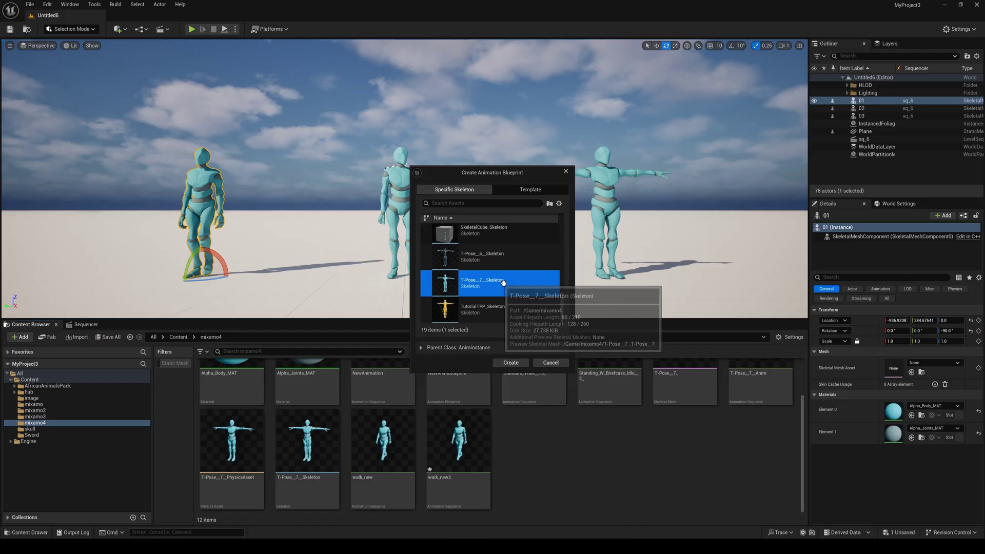
{"action": "left_click", "coordinate": [525, 362]}
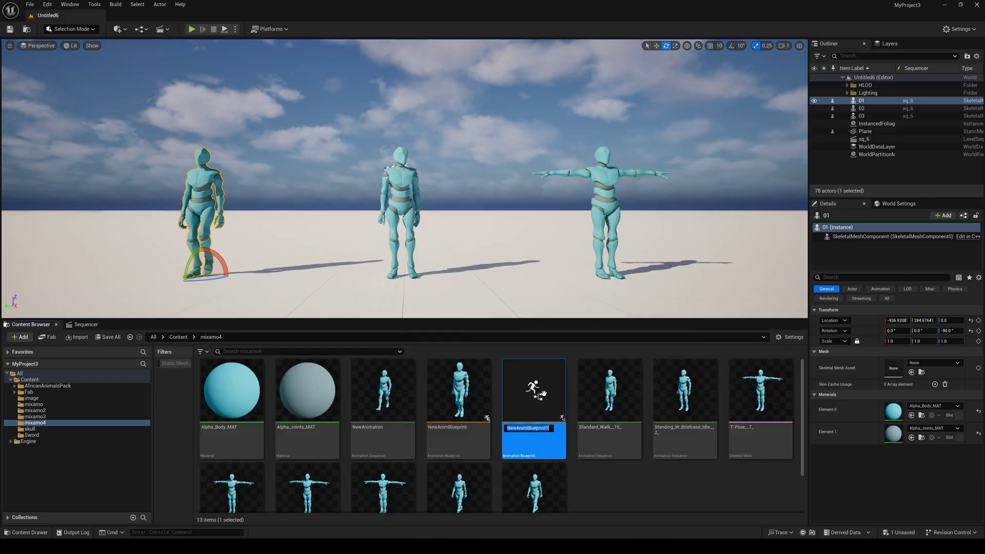
{"action": "key", "text": "Return"}
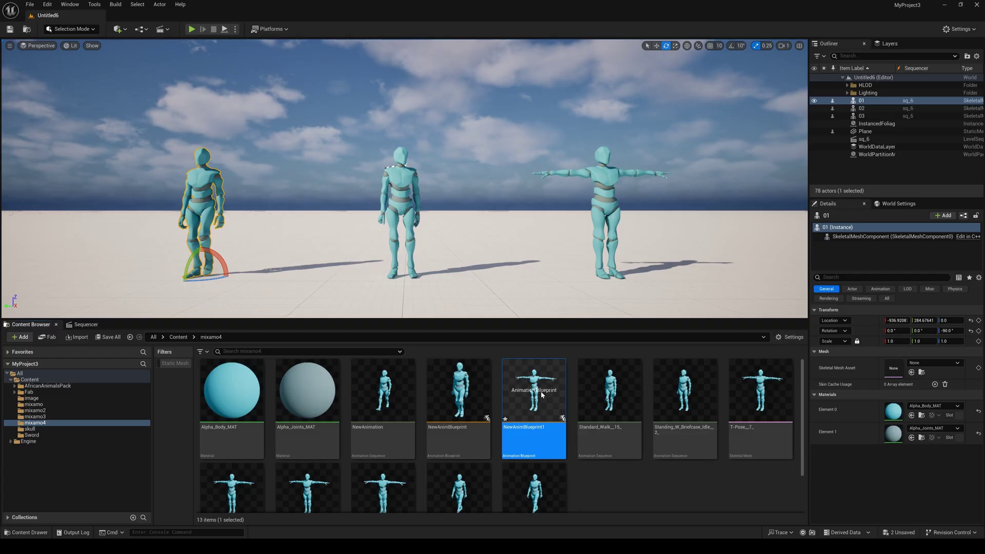
Open NewAnimBlueprint1 and drop a walk_new2 player node into the AnimGraph.
{"action": "double_click", "coordinate": [542, 391]}
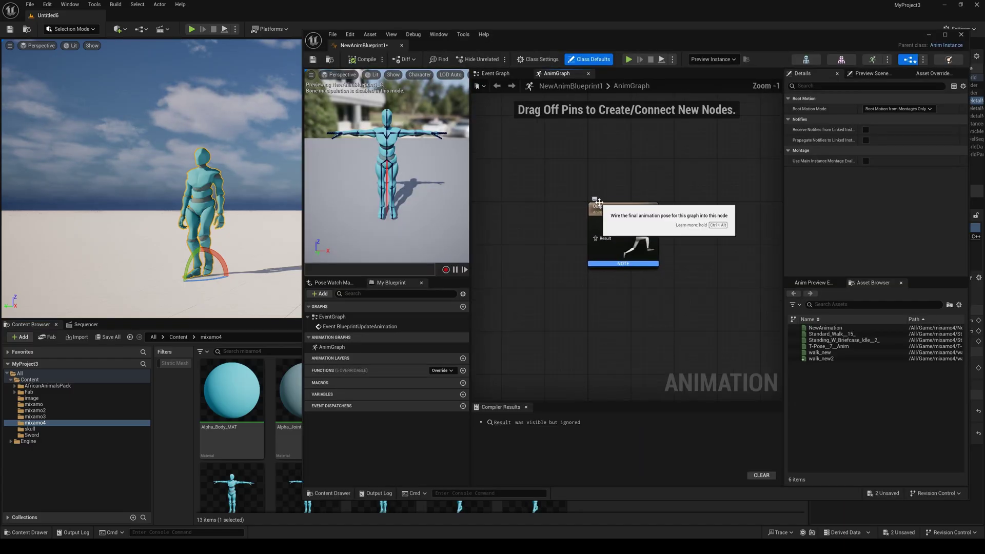
{"action": "scroll", "coordinate": [688, 212], "scroll_direction": "down", "scroll_amount": 1}
{"action": "right_click_drag", "start_coordinate": [689, 212], "coordinate": [680, 203]}
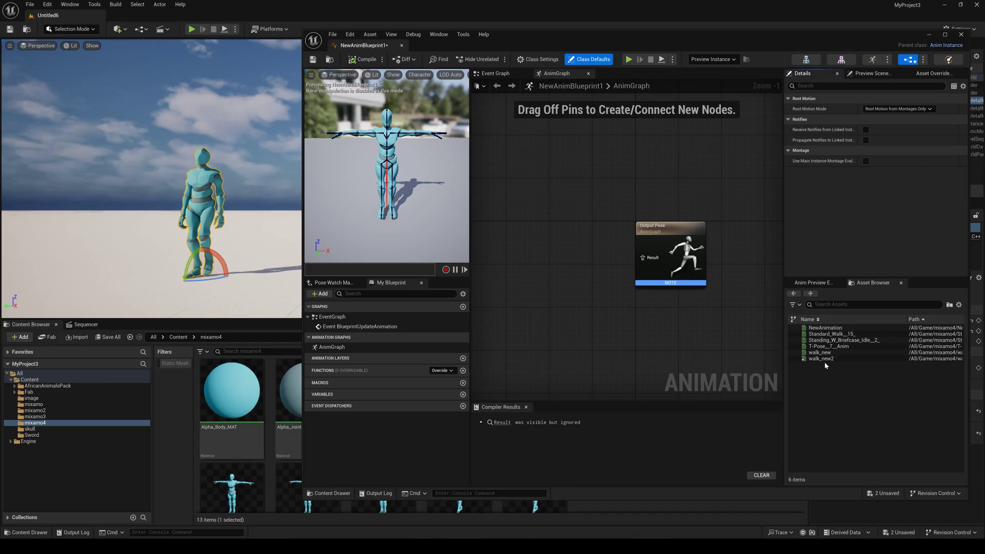
{"action": "left_click_drag", "start_coordinate": [824, 361], "coordinate": [523, 213]}
{"action": "left_click_drag", "start_coordinate": [654, 227], "coordinate": [687, 237]}
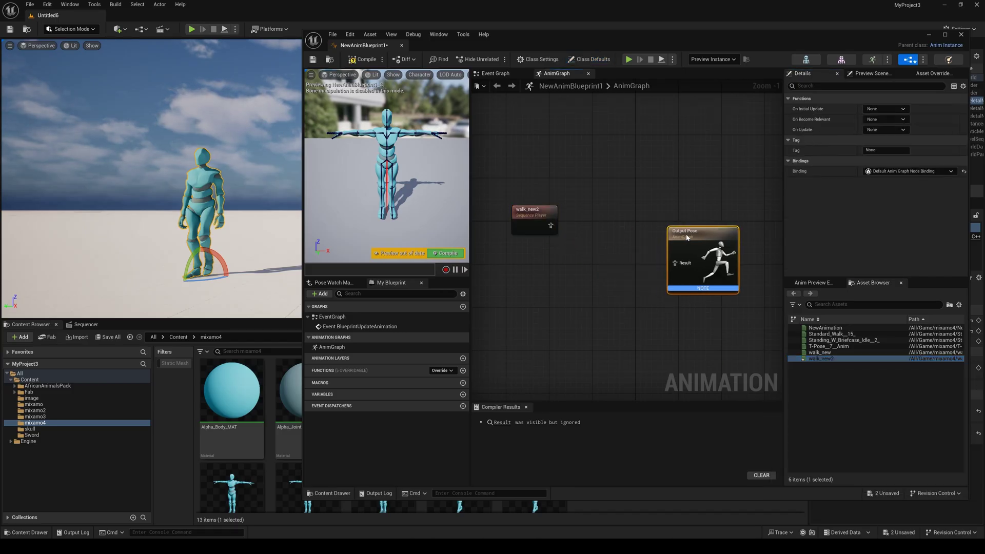
Add a Standing_W_Briefcase_Idle_2 player node below the walk node and select Output Pose.
{"action": "left_click", "coordinate": [859, 341]}
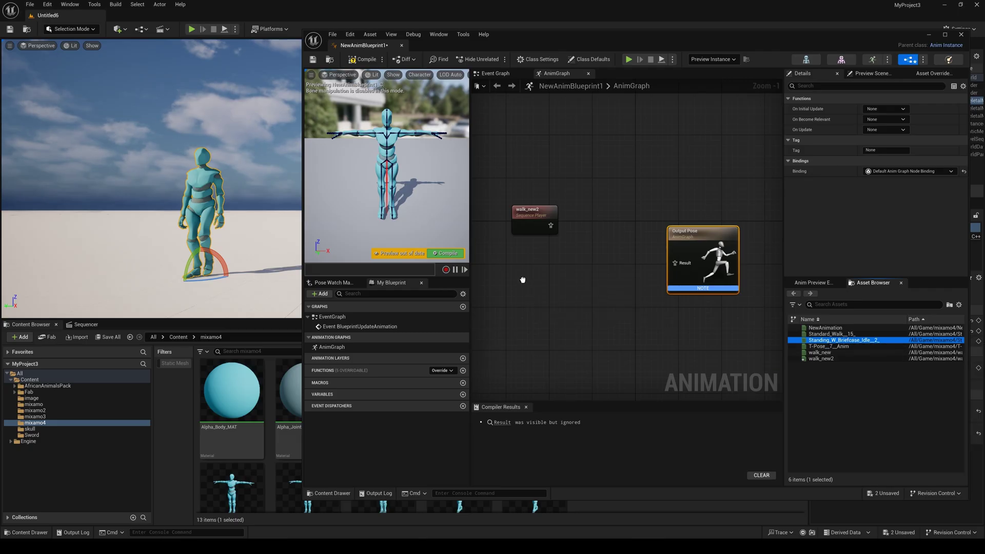
{"action": "mouse_move", "coordinate": [854, 341]}
{"action": "left_mouse_down"}
{"action": "mouse_move", "coordinate": [524, 281]}
{"action": "mouse_move", "coordinate": [550, 287]}
{"action": "left_mouse_up"}
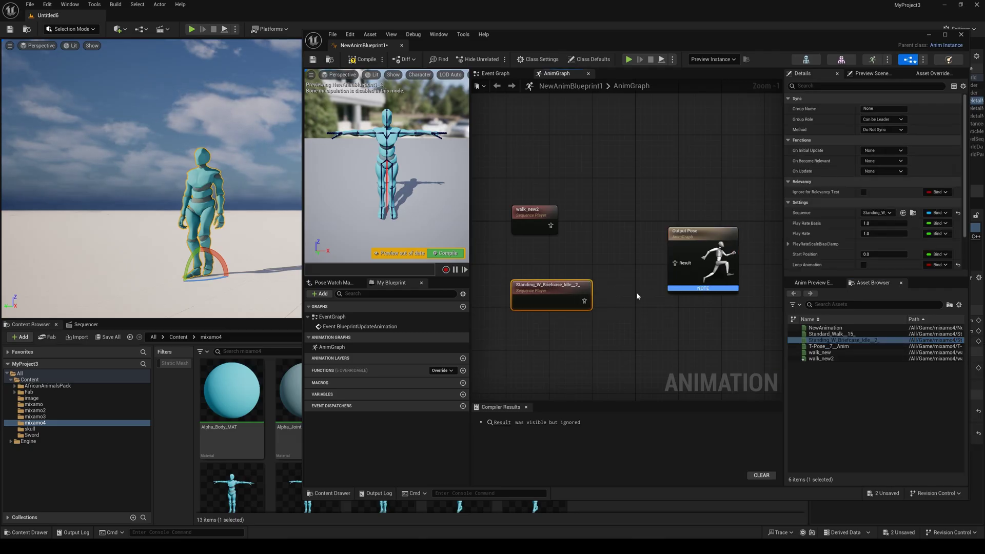
{"action": "left_click_drag", "start_coordinate": [722, 500], "coordinate": [722, 528]}
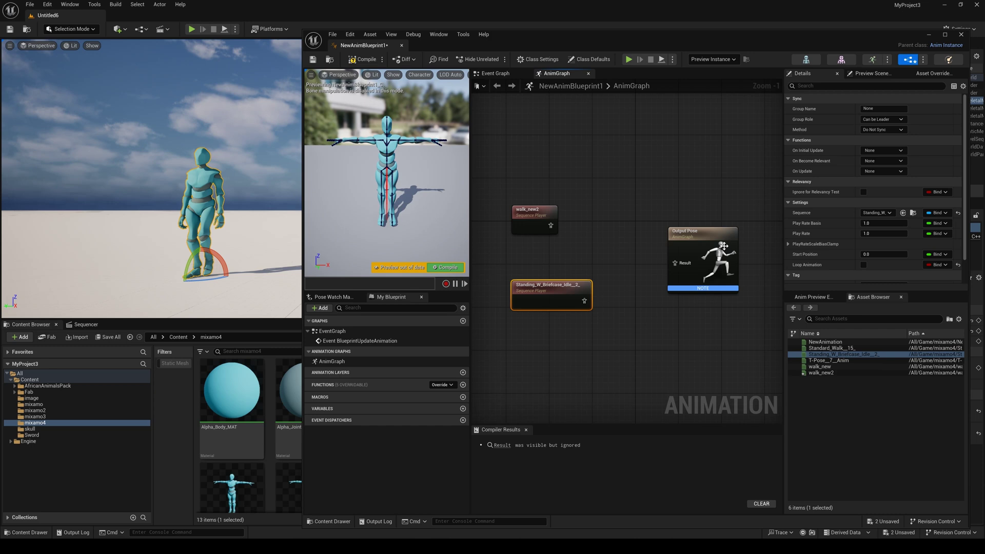
{"action": "left_click", "coordinate": [713, 231]}
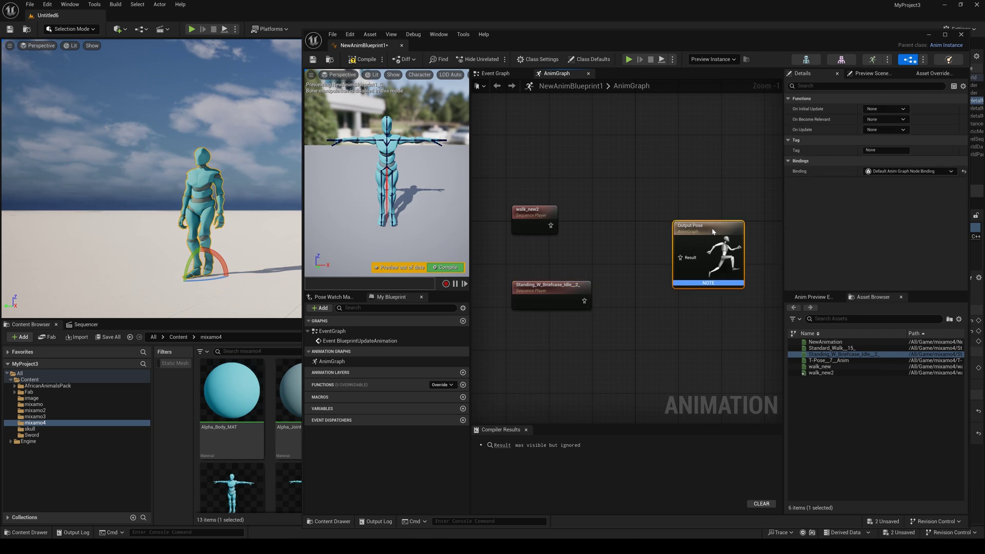
Add a Layered blend per bone node from the 'layer' search and place it before Output Pose.
{"action": "right_click", "coordinate": [608, 229]}
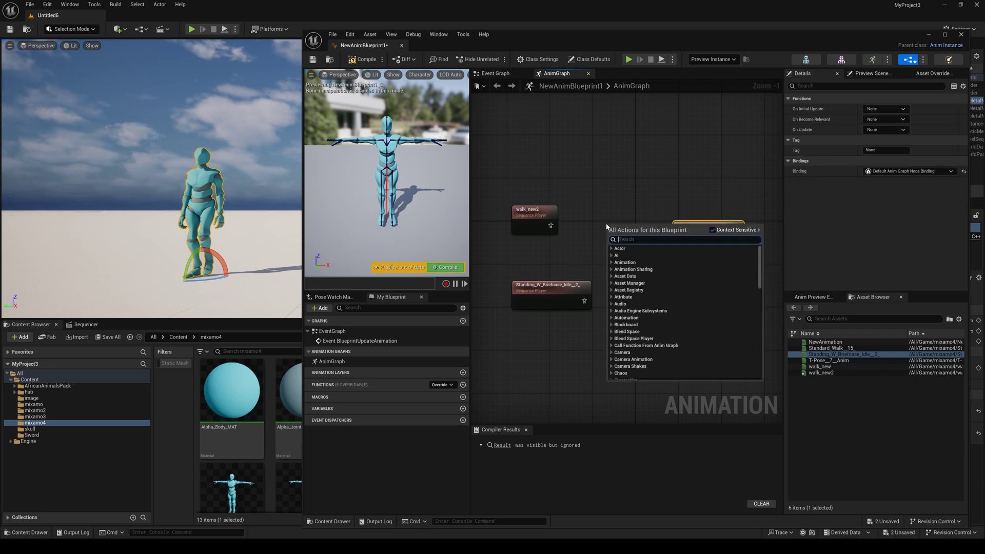
{"action": "type", "text": "layer"}
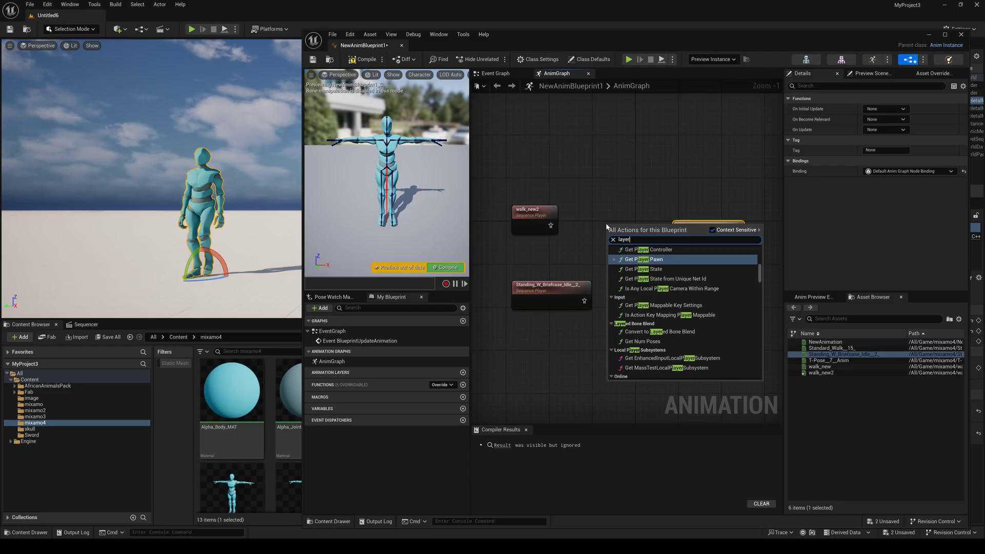
{"action": "scroll", "coordinate": [666, 322], "scroll_direction": "down", "scroll_amount": 1}
{"action": "scroll", "coordinate": [666, 319], "scroll_direction": "up", "scroll_amount": 3}
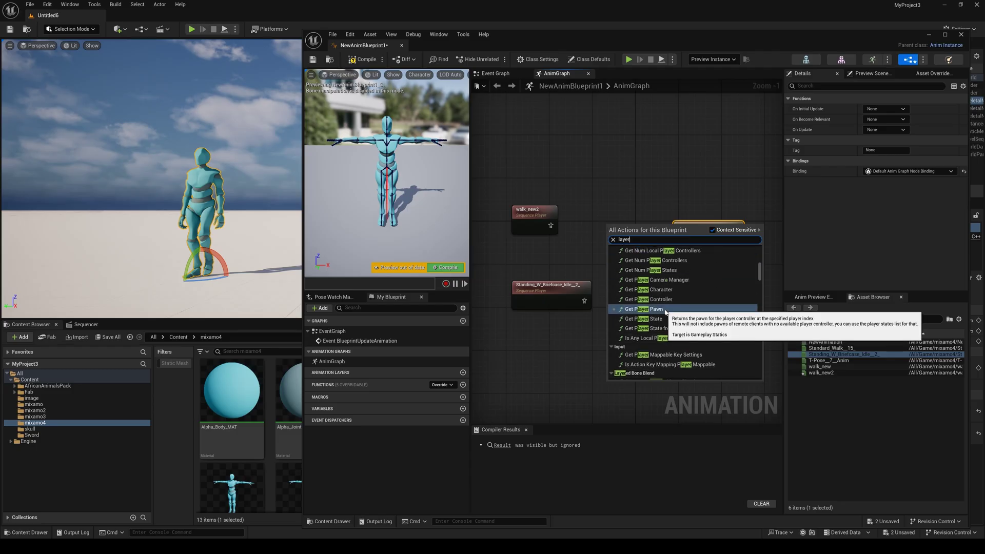
{"action": "scroll", "coordinate": [666, 312], "scroll_direction": "up", "scroll_amount": 3}
{"action": "scroll", "coordinate": [676, 296], "scroll_direction": "up", "scroll_amount": 2}
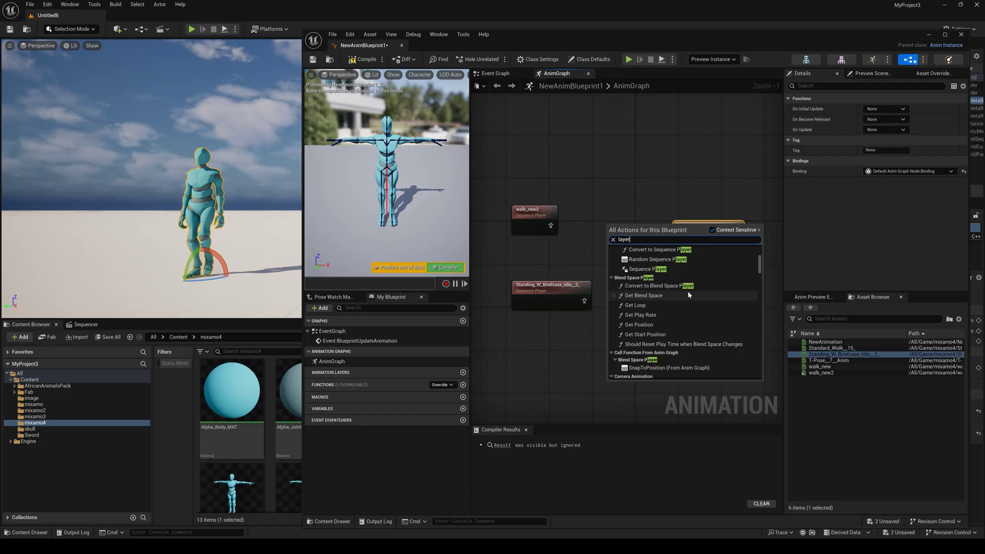
{"action": "scroll", "coordinate": [687, 291], "scroll_direction": "up", "scroll_amount": 1}
{"action": "scroll", "coordinate": [693, 293], "scroll_direction": "up", "scroll_amount": 1}
{"action": "scroll", "coordinate": [694, 291], "scroll_direction": "up", "scroll_amount": 1}
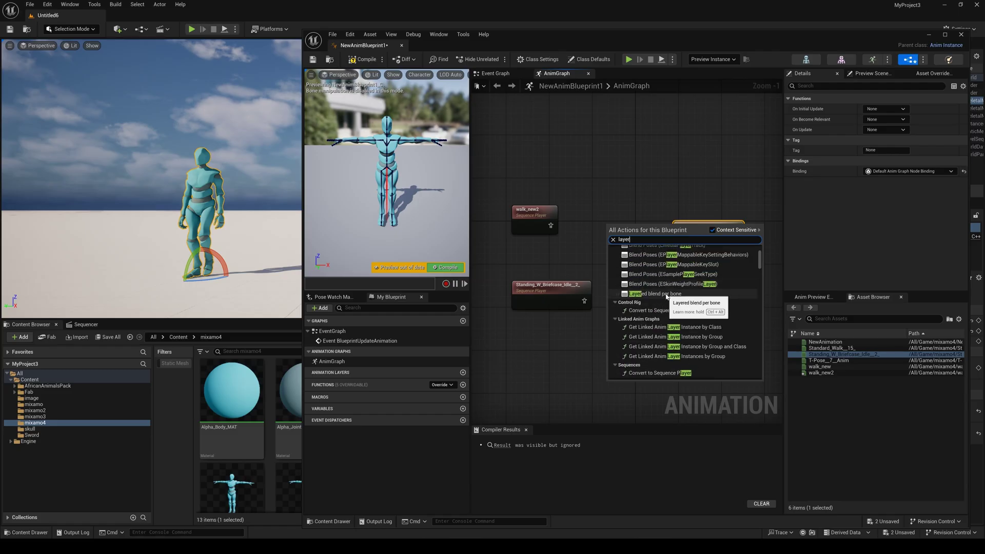
{"action": "left_click", "coordinate": [670, 297]}
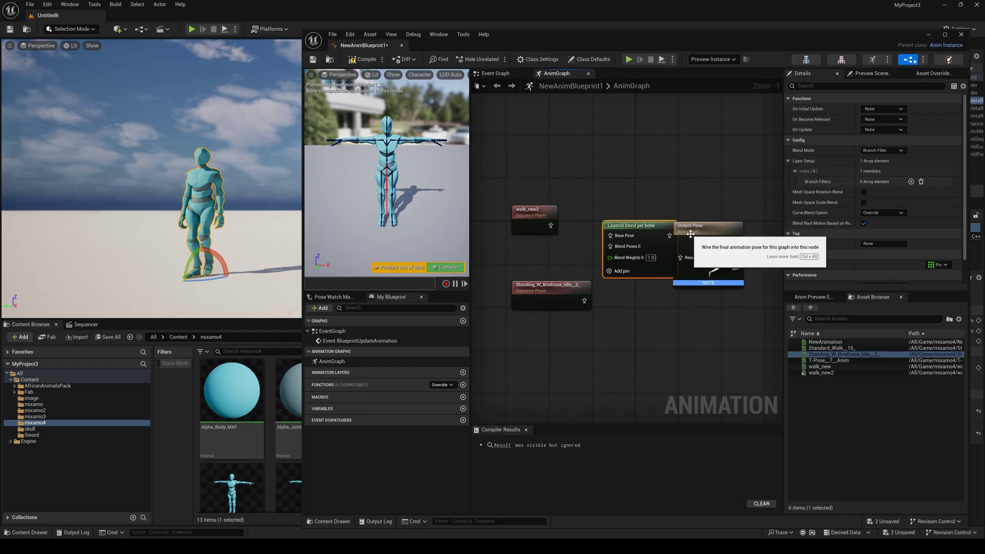
{"action": "left_click_drag", "start_coordinate": [685, 229], "coordinate": [721, 232]}
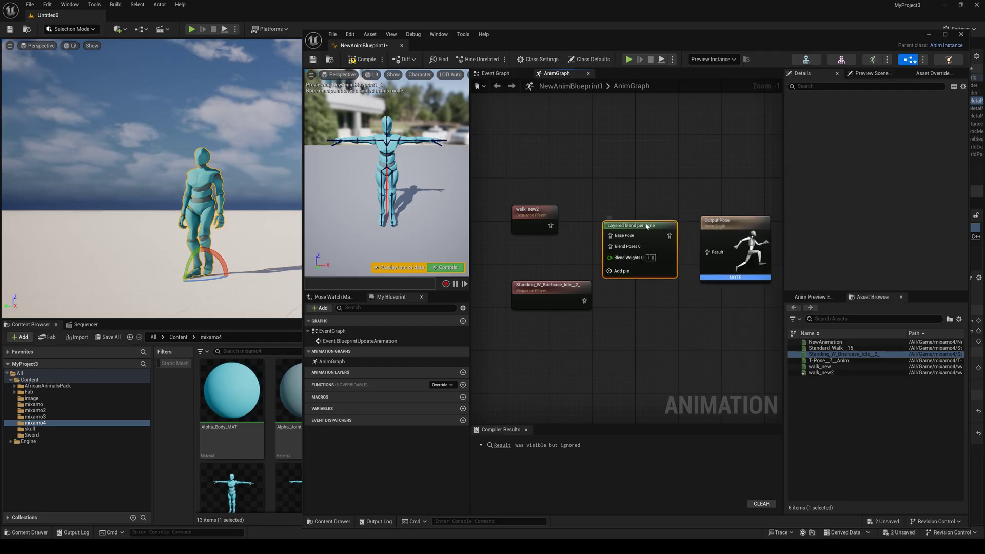
{"action": "left_click_drag", "start_coordinate": [653, 226], "coordinate": [642, 215]}
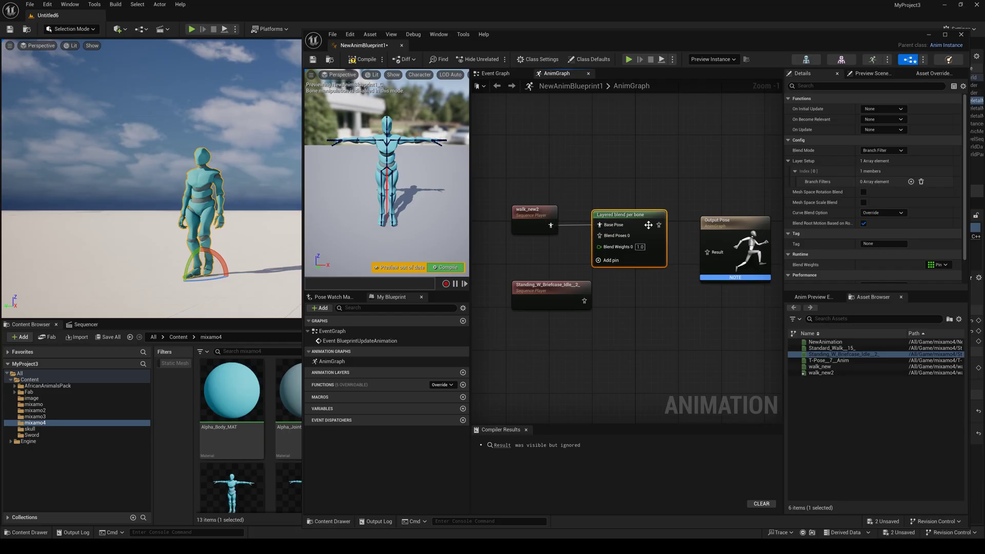
Wire the layered blend into Output Pose and the briefcase idle into Blend Poses 0.
{"action": "left_click_drag", "start_coordinate": [658, 225], "coordinate": [698, 247]}
{"action": "left_click_drag", "start_coordinate": [567, 287], "coordinate": [602, 238]}
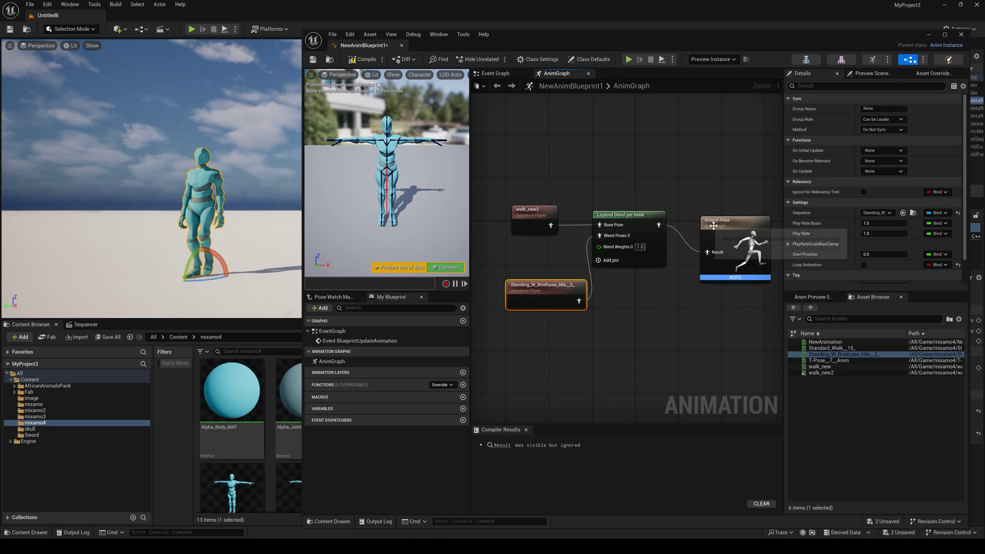
{"action": "left_click_drag", "start_coordinate": [715, 225], "coordinate": [706, 219]}
{"action": "left_click_drag", "start_coordinate": [644, 224], "coordinate": [634, 218]}
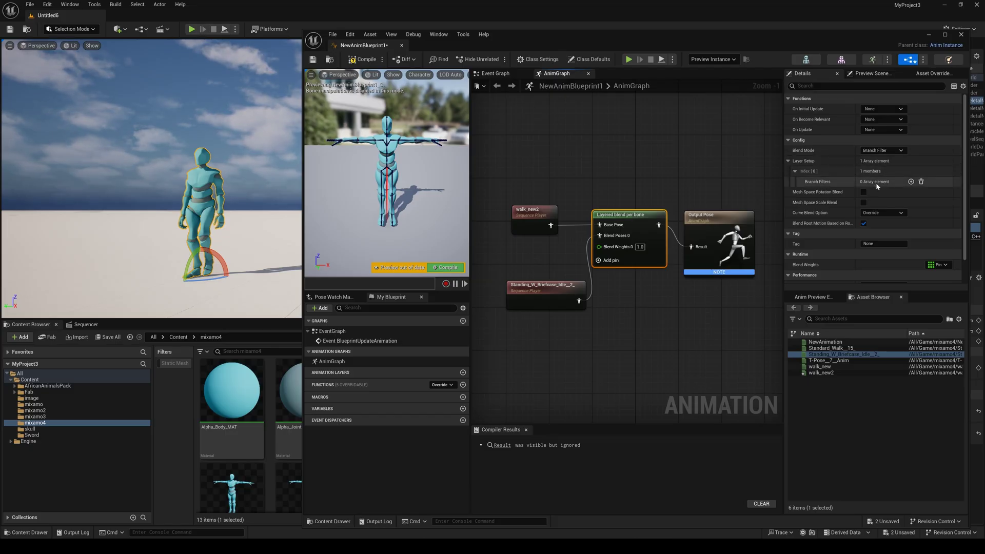
Add Branch Filters entry Index [0] under Layer Setup, leaving its bone name as None.
{"action": "left_click", "coordinate": [912, 182]}
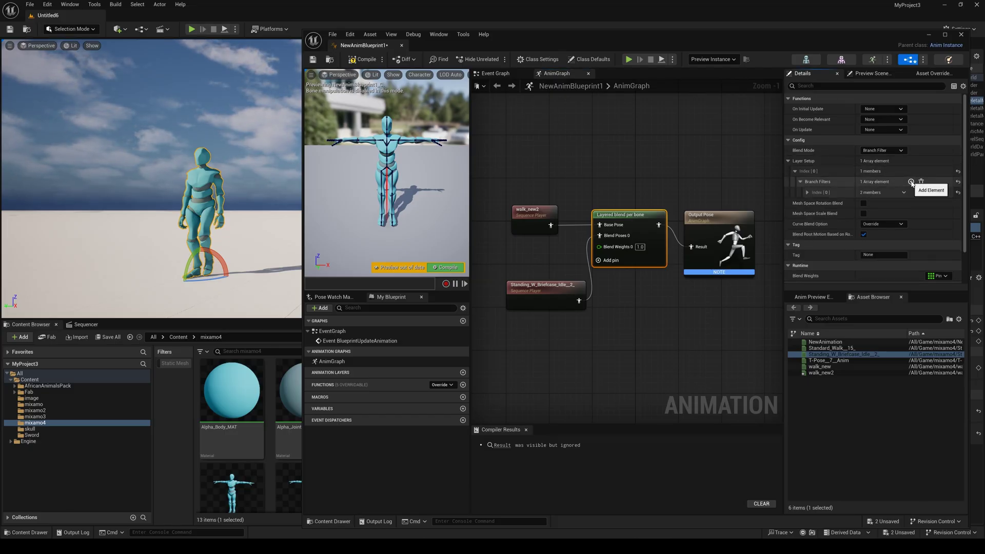
{"action": "left_click", "coordinate": [807, 193]}
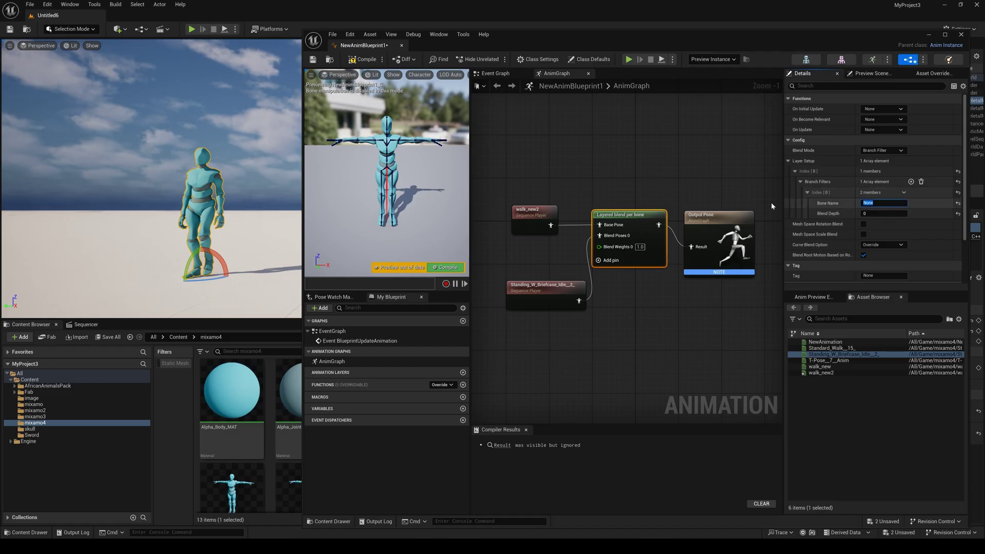
{"action": "left_click", "coordinate": [637, 214]}
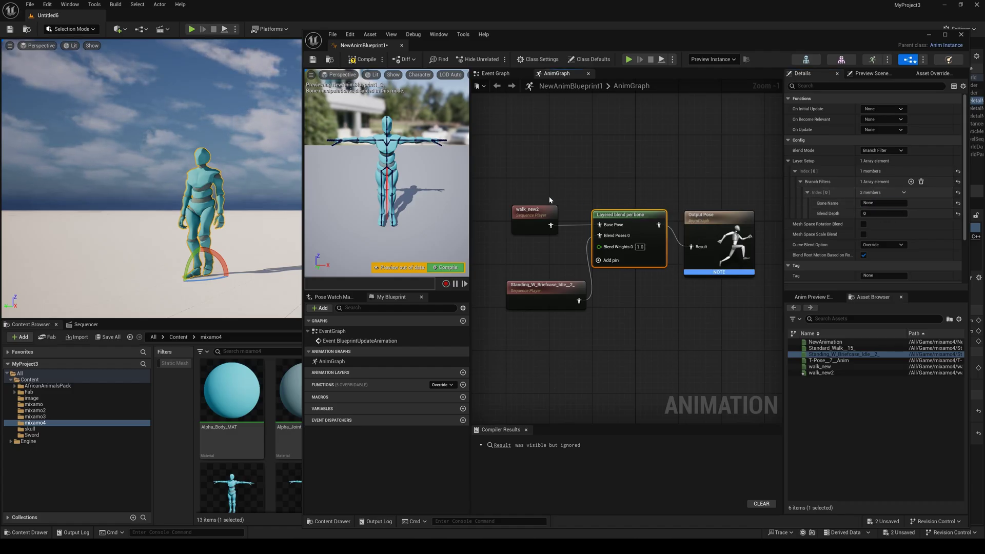
{"action": "left_click", "coordinate": [700, 221]}
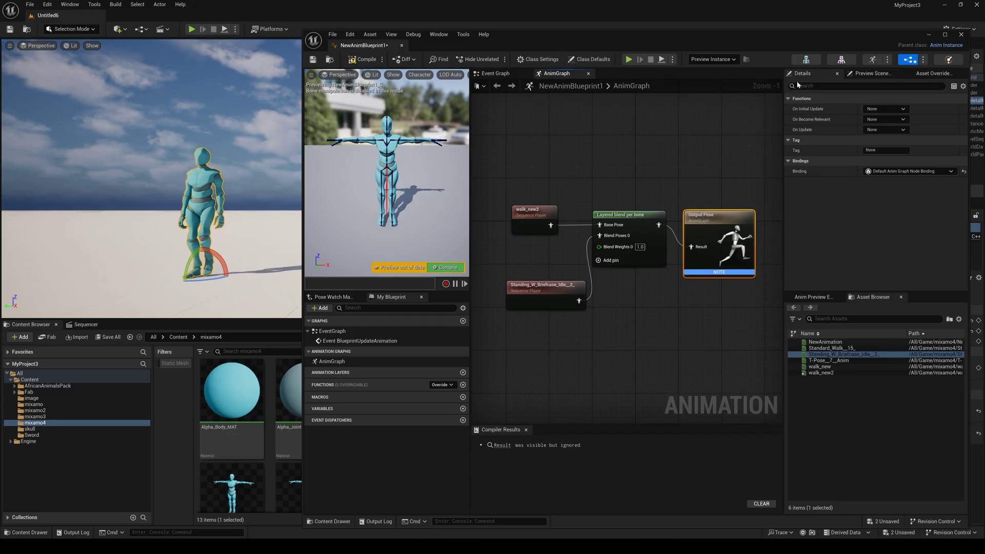
In the Skeleton editor, copy the Spine bone's name from the bone tree.
{"action": "left_click", "coordinate": [807, 60]}
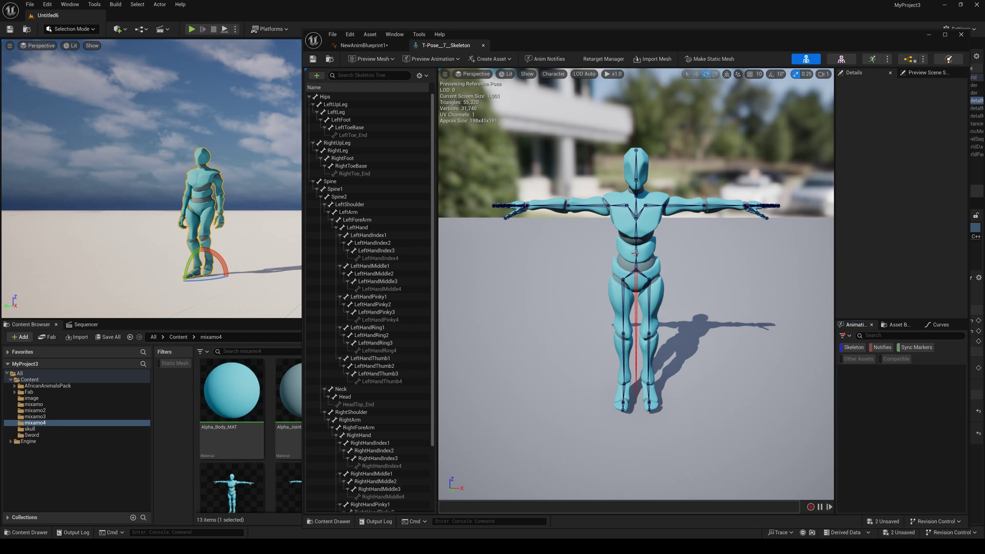
{"action": "left_click", "coordinate": [636, 252]}
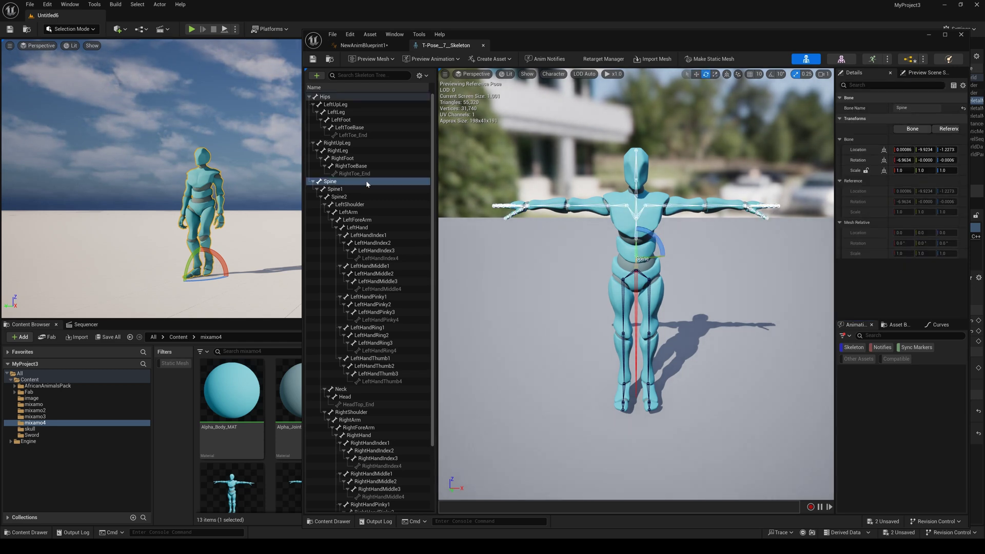
{"action": "right_click", "coordinate": [345, 182]}
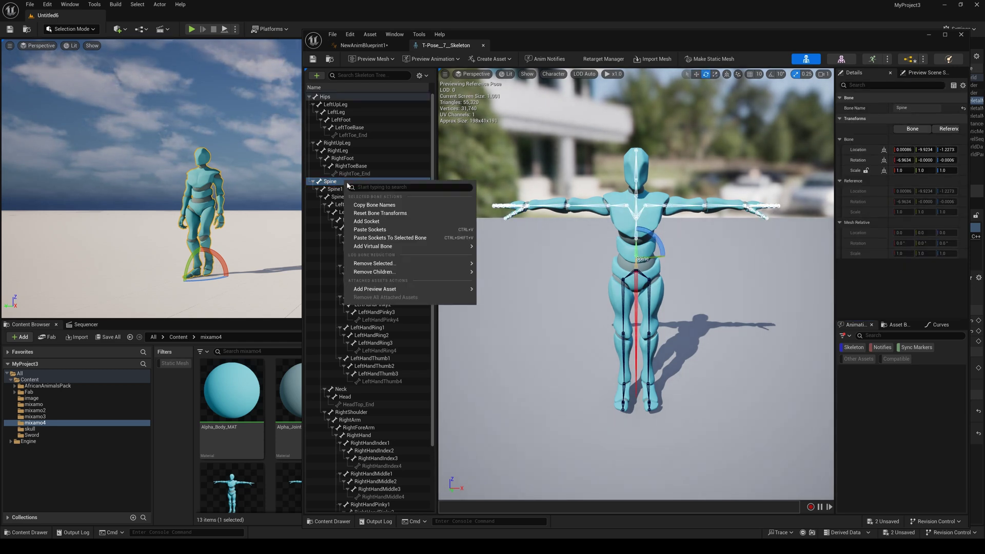
{"action": "left_click", "coordinate": [372, 206]}
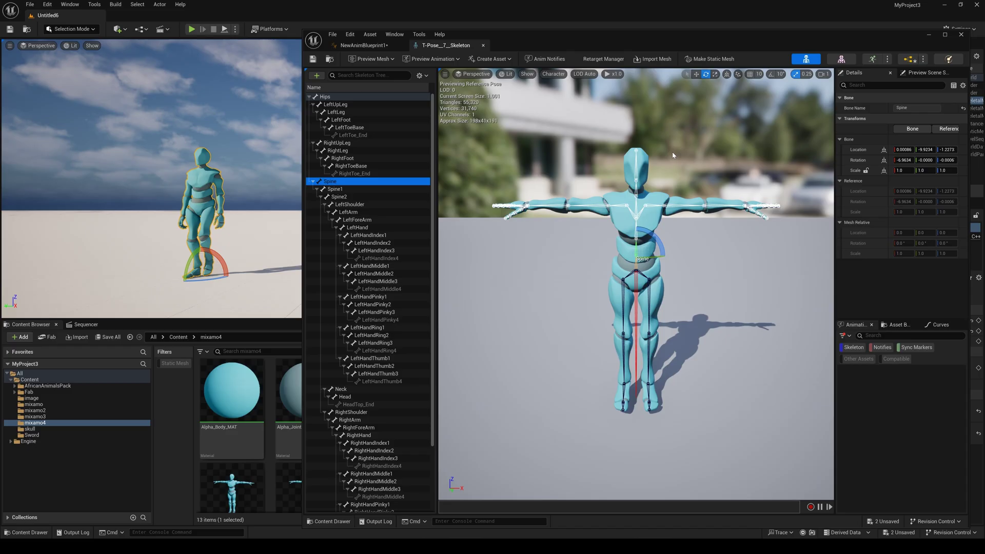
Paste 'Spine' into the layered blend's Branch Filters Bone Name field.
{"action": "left_click", "coordinate": [909, 59]}
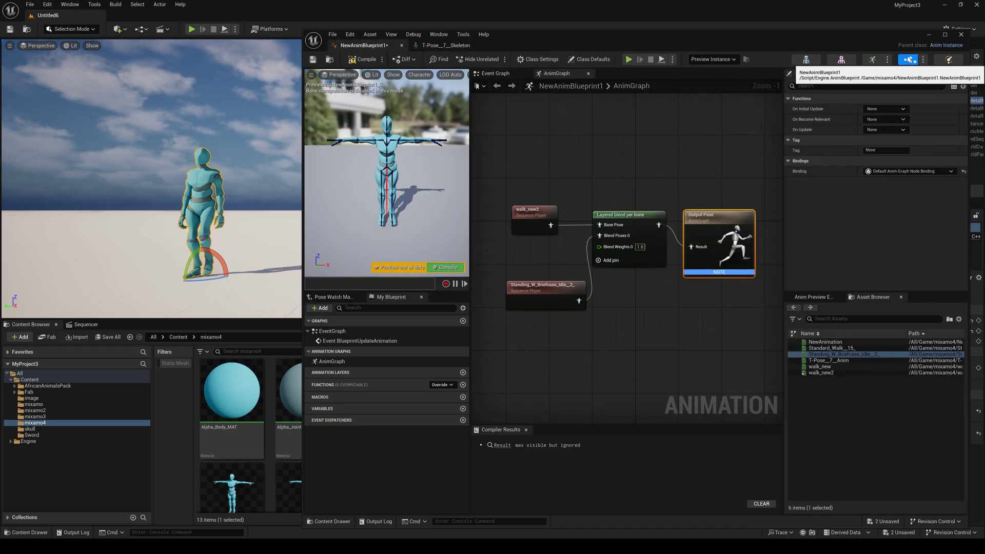
{"action": "left_click", "coordinate": [639, 215]}
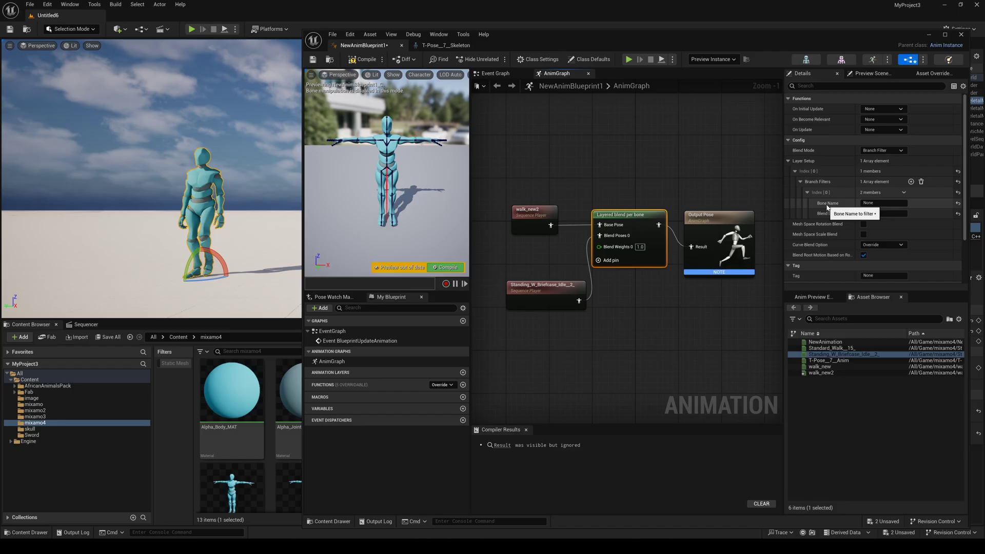
{"action": "right_click", "coordinate": [876, 205]}
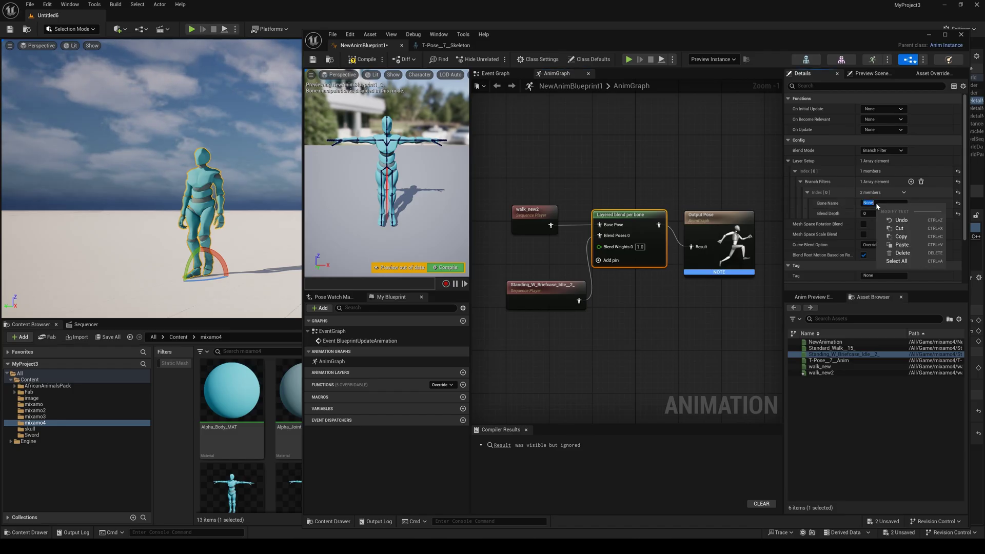
{"action": "left_click", "coordinate": [903, 244]}
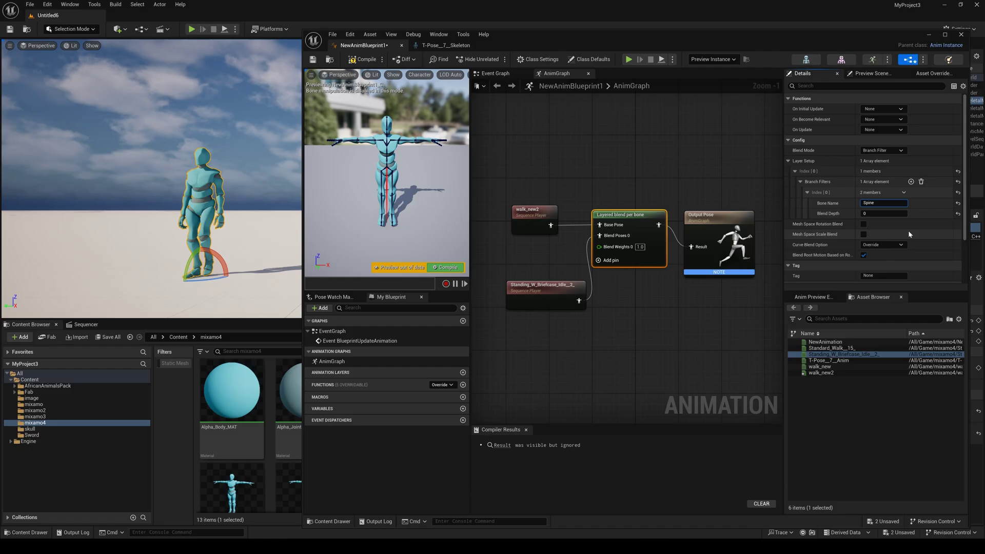
{"action": "left_click", "coordinate": [642, 304]}
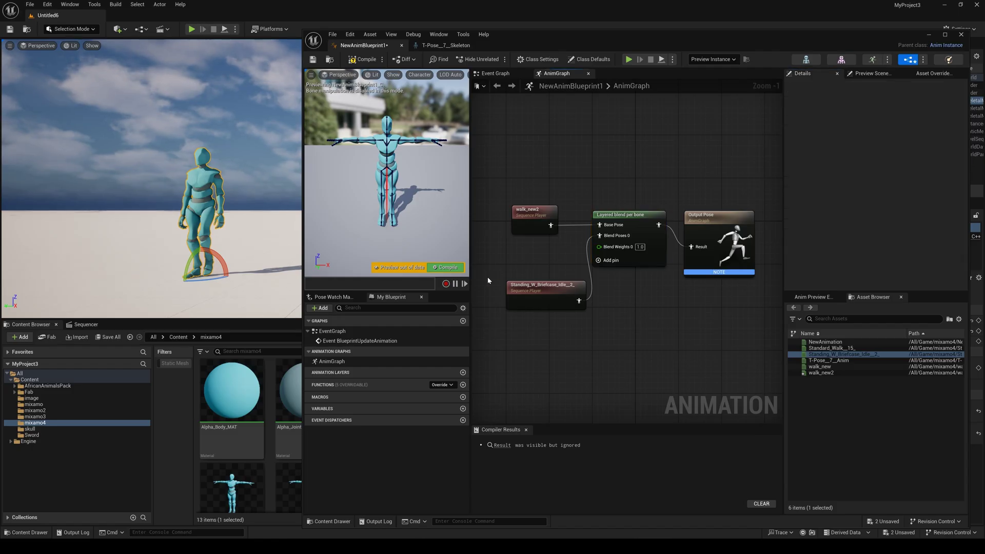
Tick Mesh Space Rotation Blend on the layered blend, recompile, and play the preview.
{"action": "left_click", "coordinate": [446, 269]}
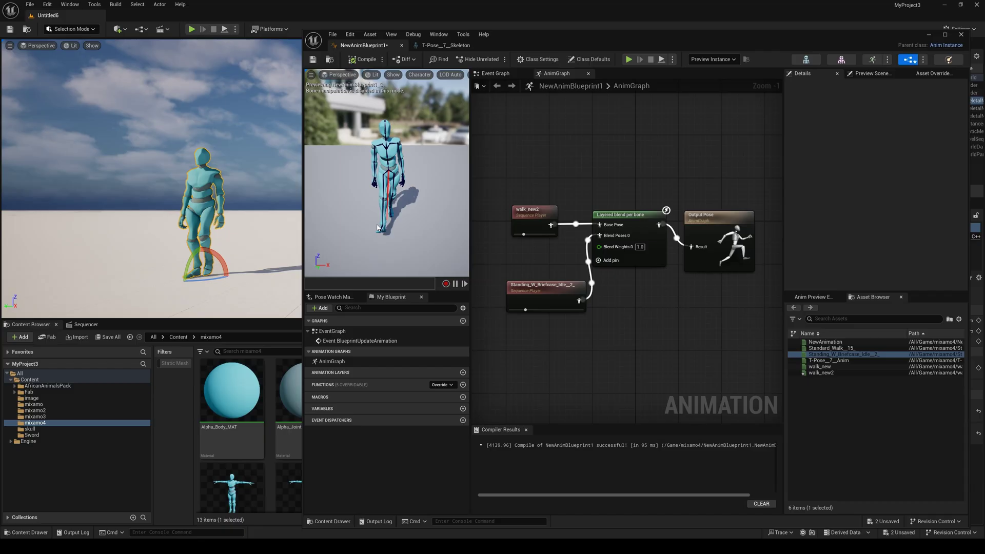
{"action": "left_click", "coordinate": [455, 284]}
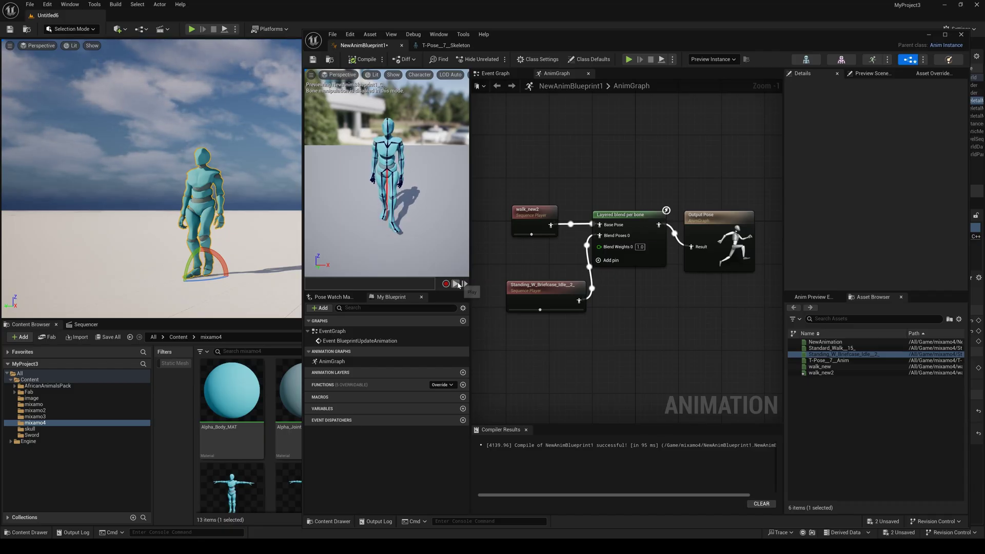
{"action": "left_click", "coordinate": [632, 216]}
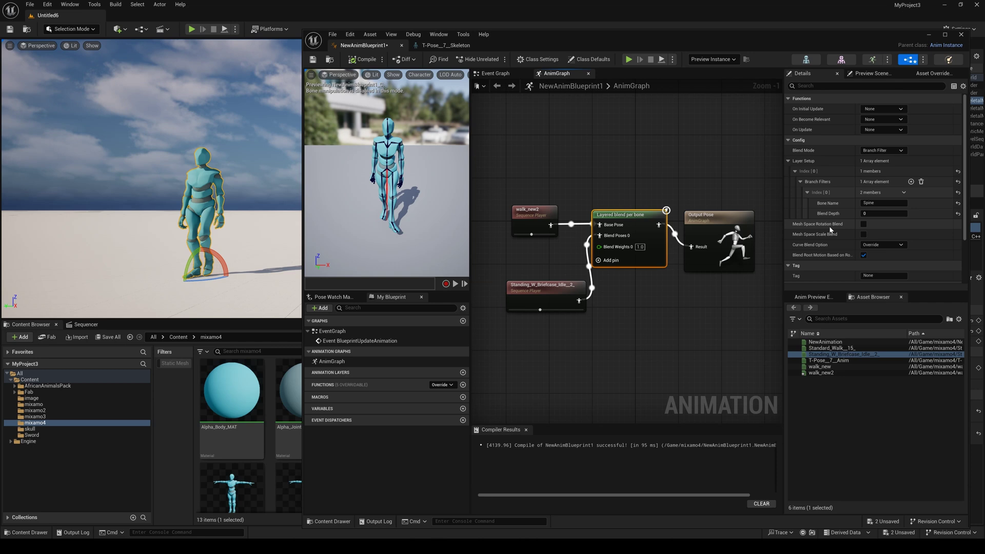
{"action": "left_click", "coordinate": [863, 224]}
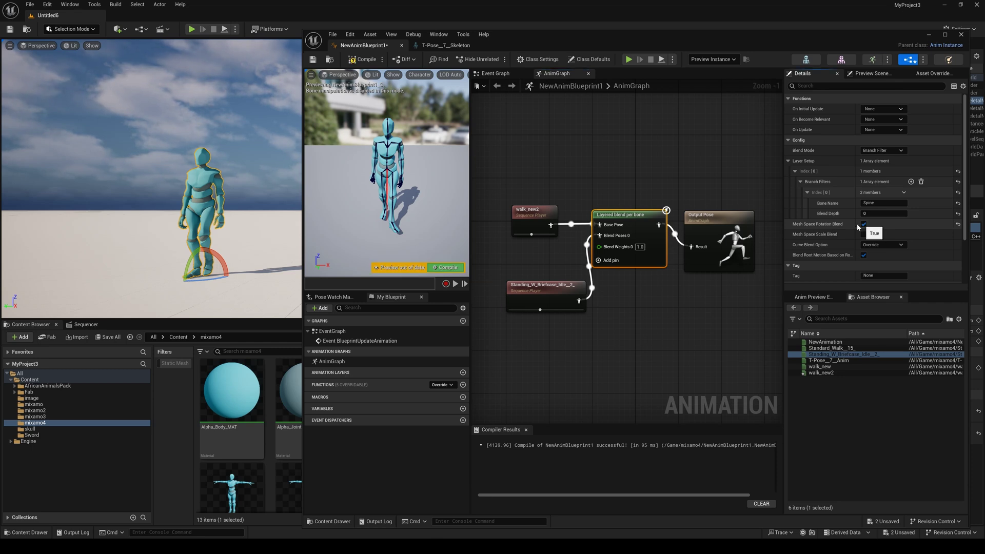
{"action": "left_click", "coordinate": [448, 268]}
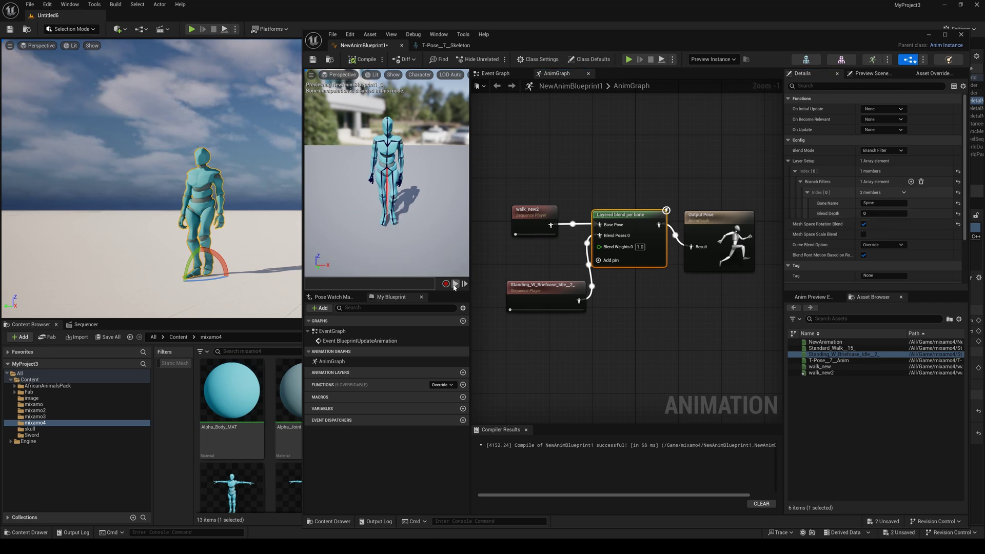
{"action": "left_click", "coordinate": [455, 284]}
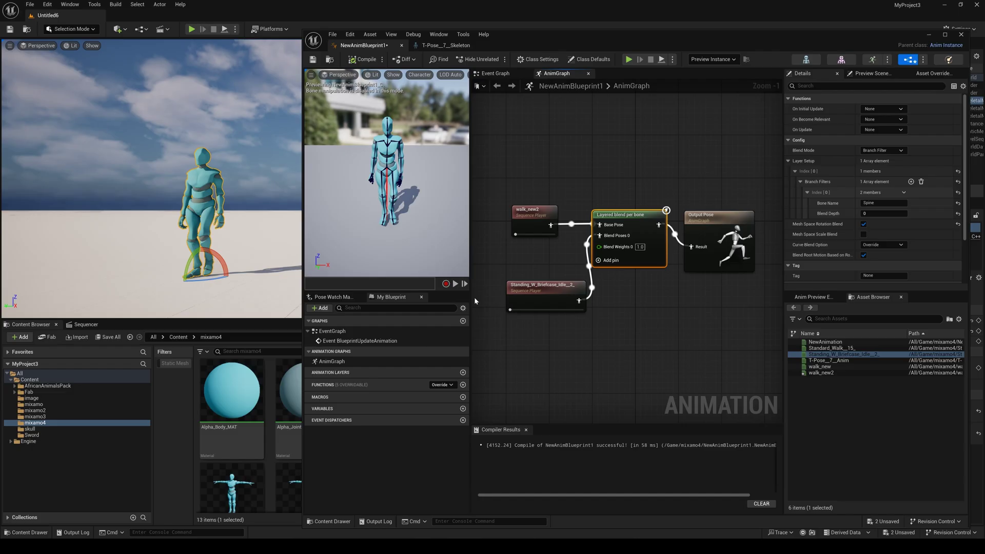
Record the blended preview into NewAnimation1 in mixamo4: 413 keys, about 13.7 s at 30 fps.
{"action": "left_click", "coordinate": [448, 284]}
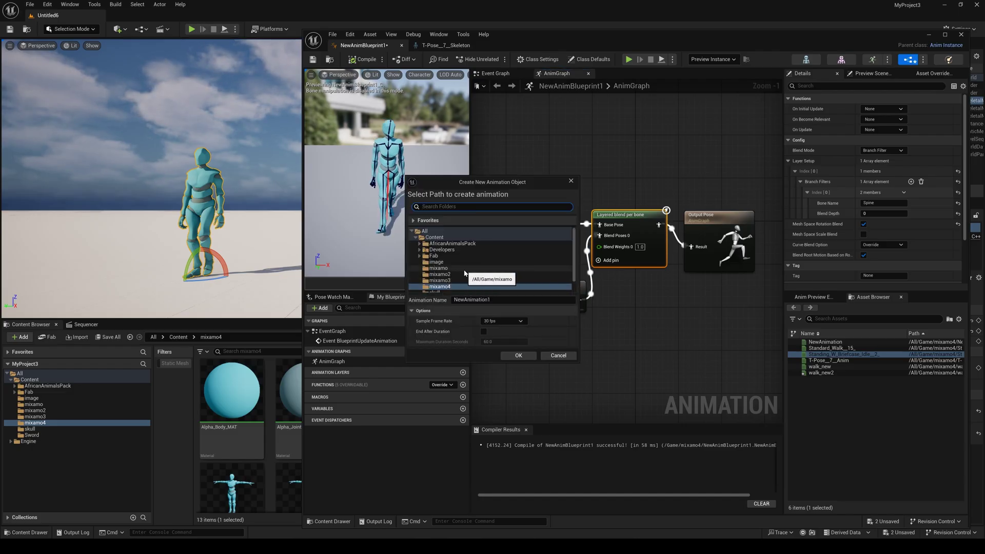
{"action": "scroll", "coordinate": [454, 272], "scroll_direction": "down", "scroll_amount": 1}
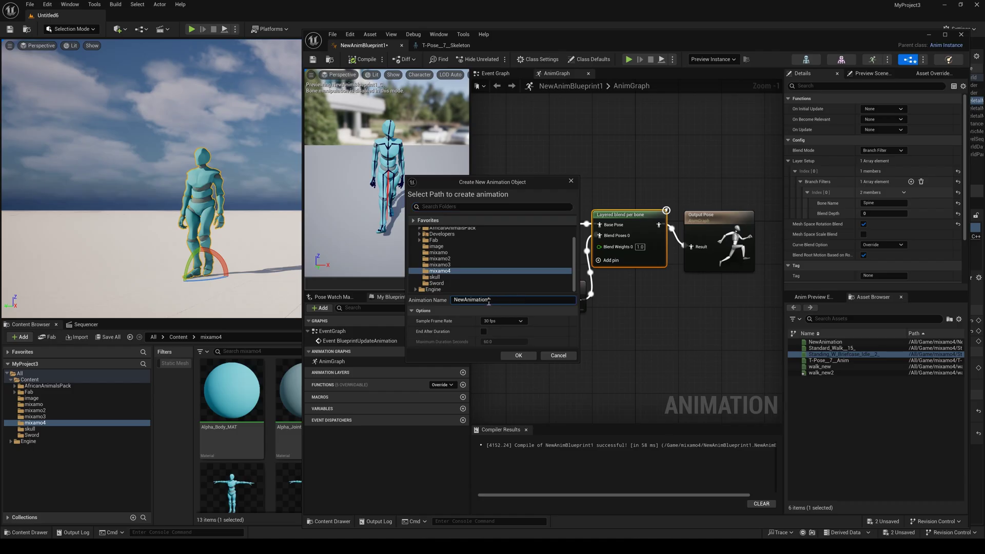
{"action": "left_click", "coordinate": [519, 356]}
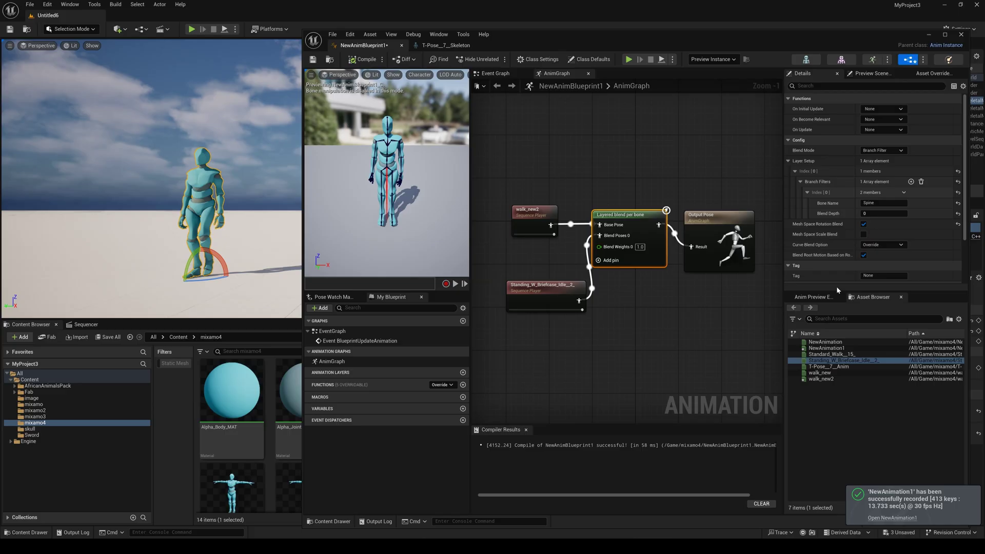
Save, then put NewAnimation1 on character 03's Animation track starting at frame 0.
{"action": "left_click", "coordinate": [314, 60]}
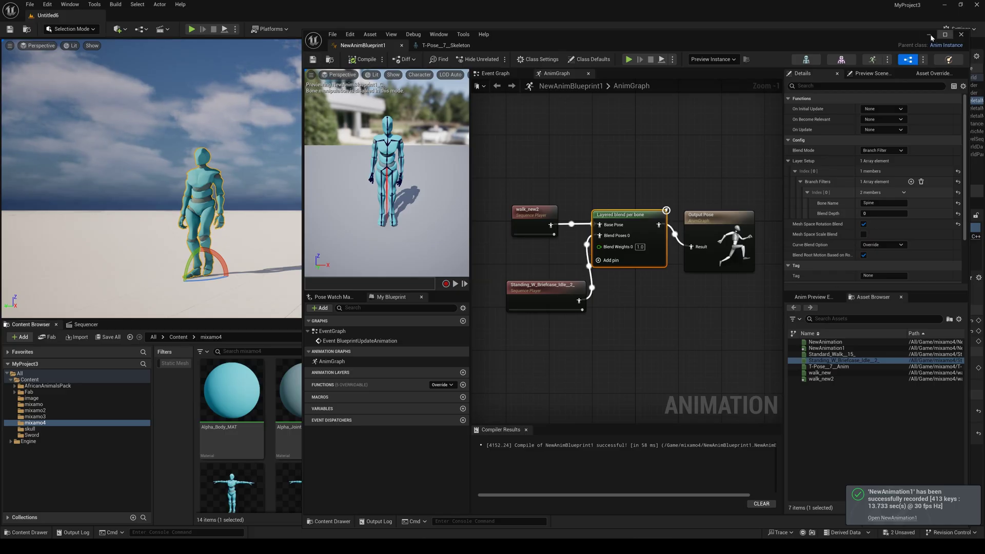
{"action": "left_click", "coordinate": [931, 35]}
{"action": "scroll", "coordinate": [502, 401], "scroll_direction": "down", "scroll_amount": 2}
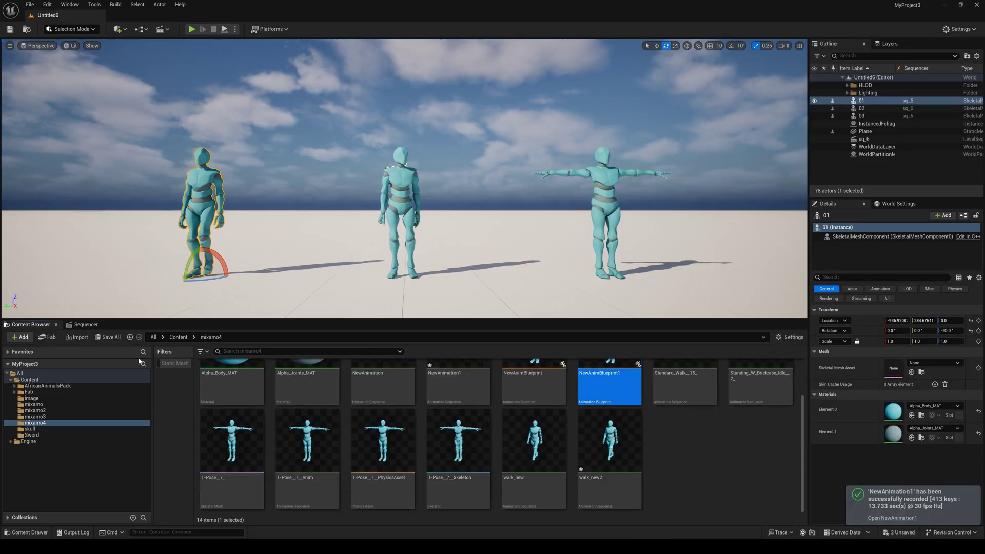
{"action": "left_click", "coordinate": [87, 326]}
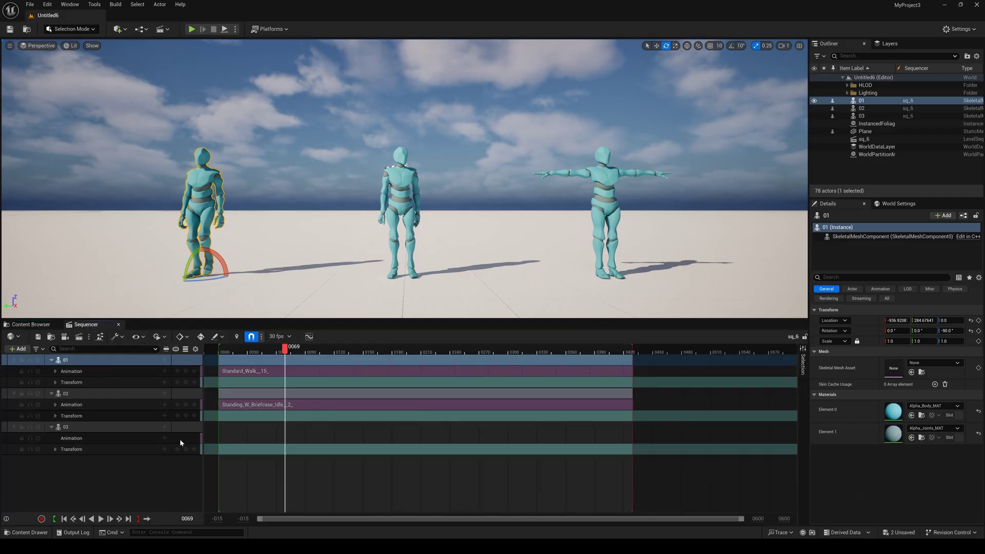
{"action": "left_click", "coordinate": [64, 519]}
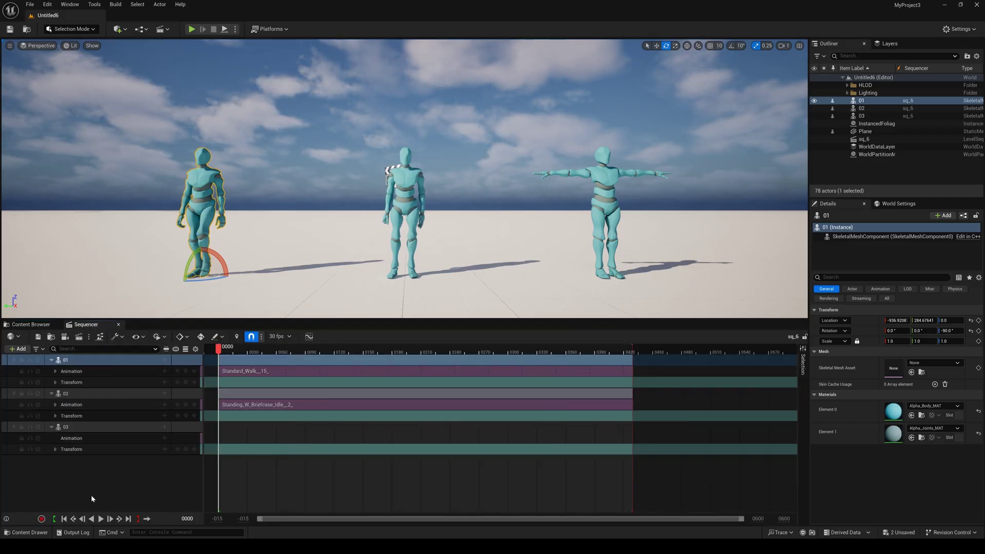
{"action": "left_click", "coordinate": [164, 440]}
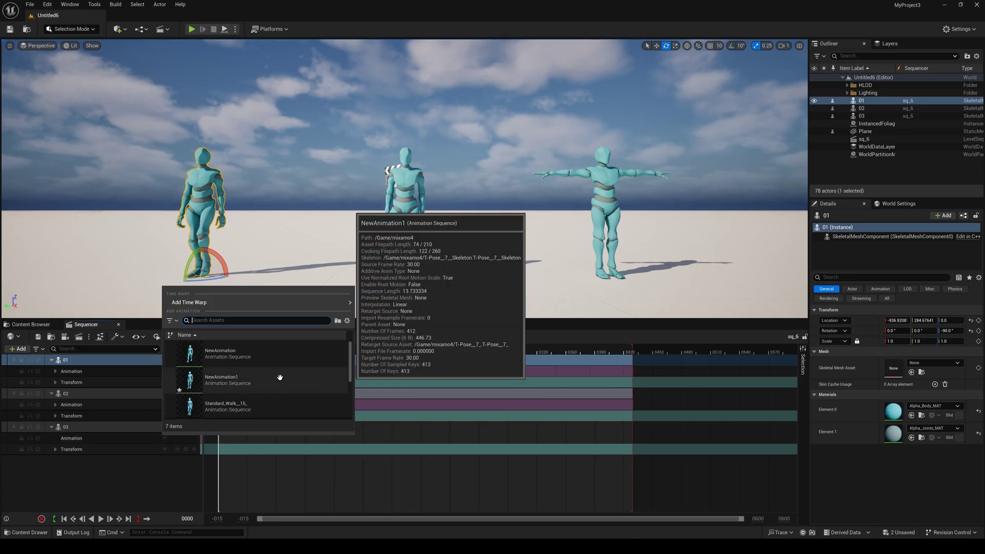
{"action": "left_click", "coordinate": [200, 382]}
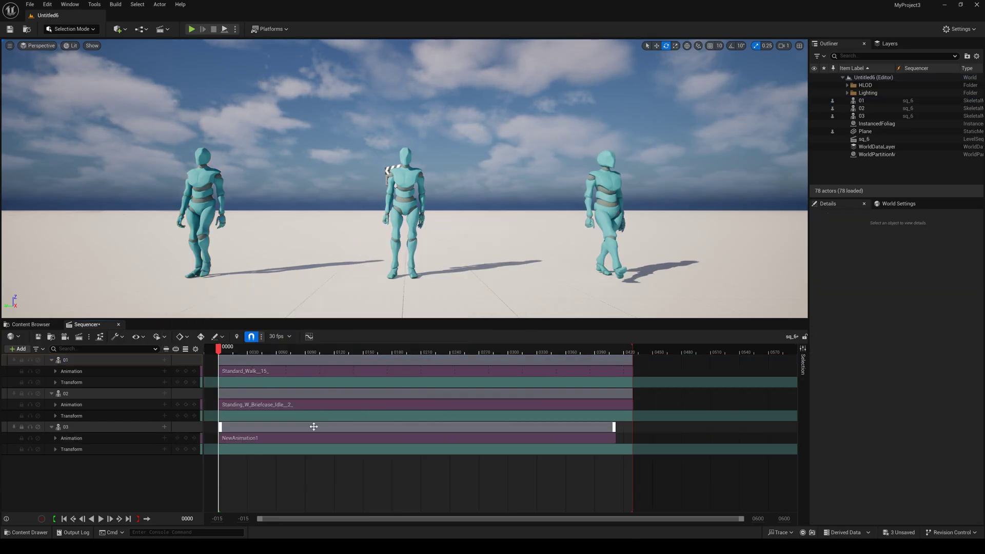
Play the level sequence, then restart it so all three characters animate together.
{"action": "left_click", "coordinate": [101, 519]}
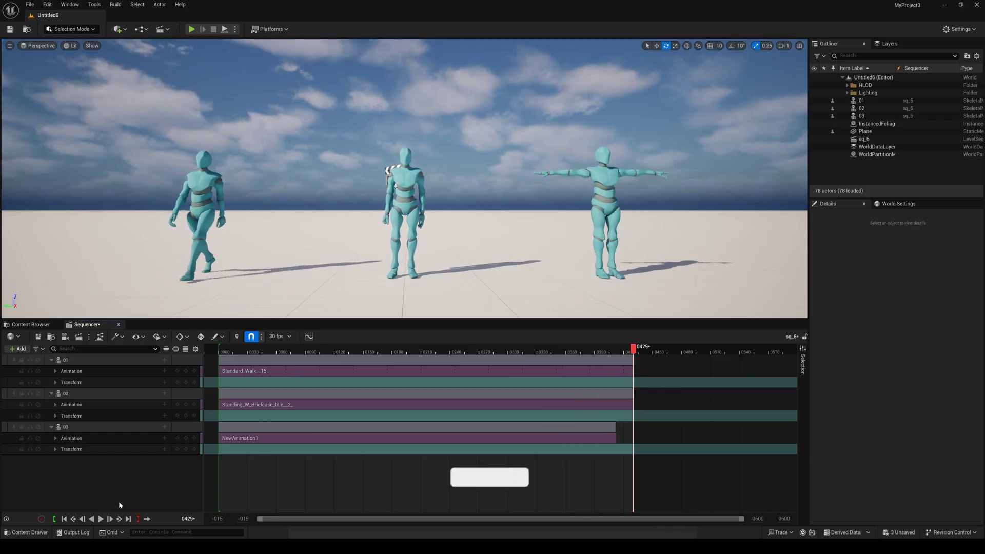
{"action": "left_click", "coordinate": [100, 519]}
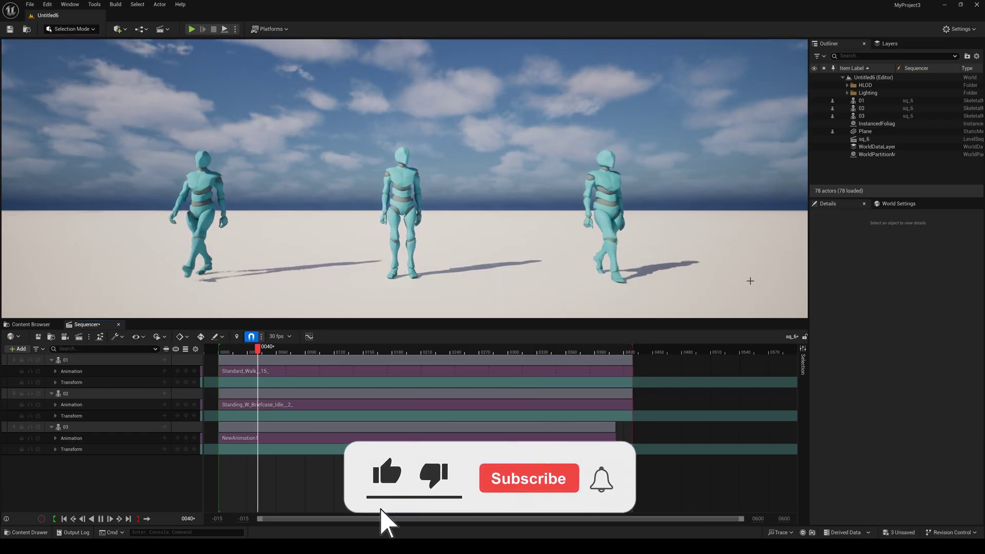